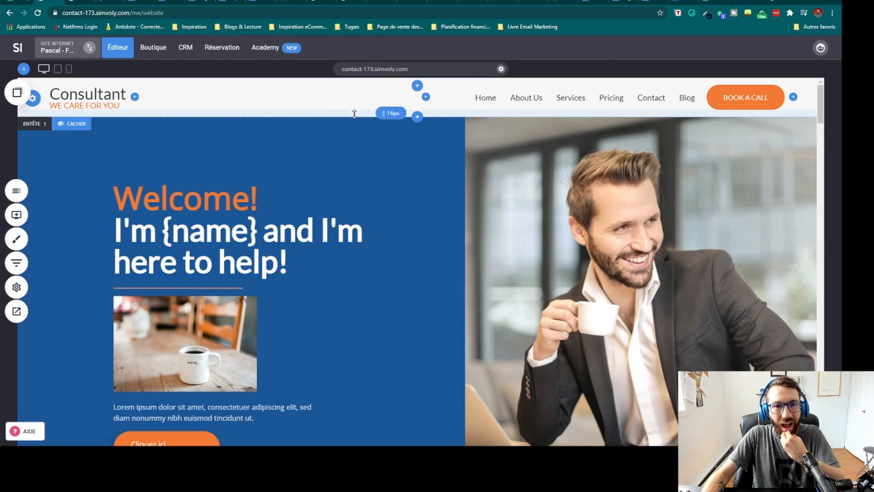
Step: Increase the header's vertical spacing to 107 px around the logo and menu
{"action": "left_click_drag", "start_coordinate": [352, 111], "coordinate": [353, 126]}
{"action": "left_click_drag", "start_coordinate": [346, 82], "coordinate": [351, 183]}
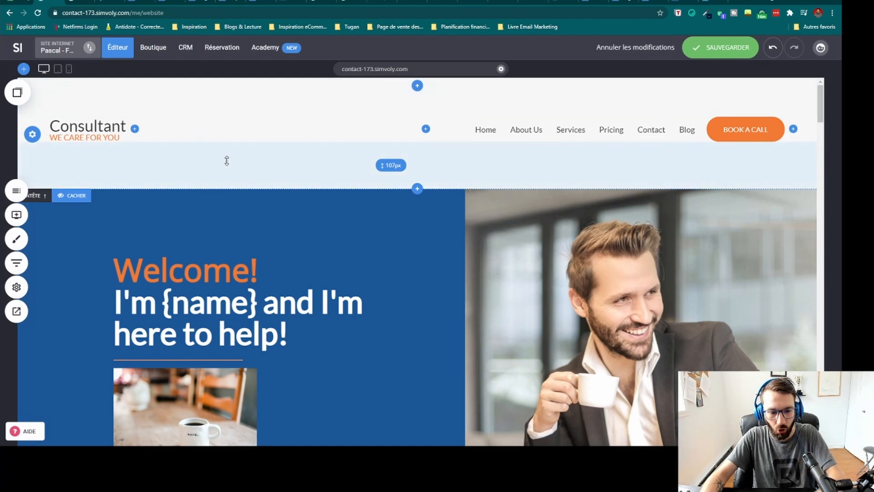
Step: Open pascal.marketing in a new tab to examine its header menu, and return to the Simvoly editor
{"action": "key", "text": "ctrl+t"}
{"action": "type", "text": "pascal.marketing"}
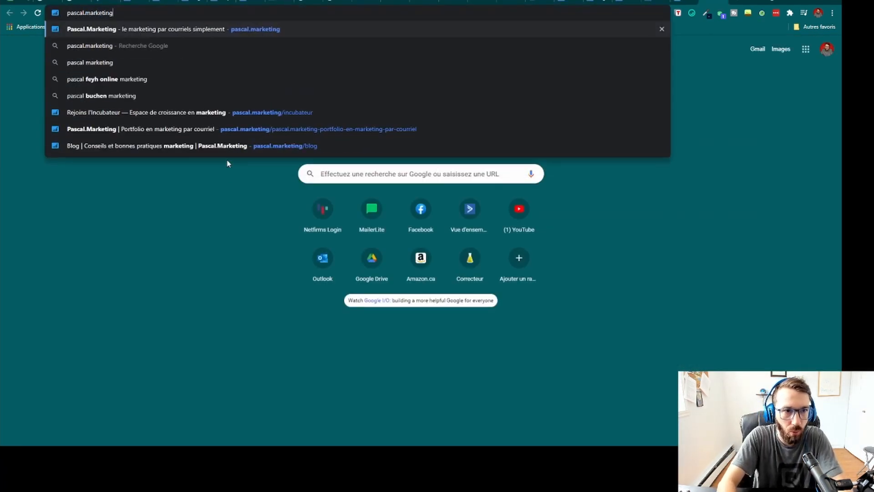
{"action": "key", "text": "Return"}
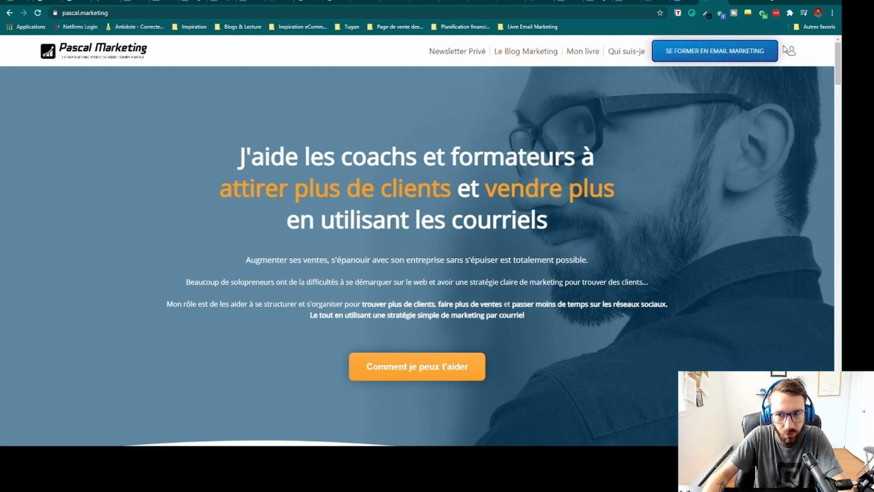
{"action": "mouse_move", "coordinate": [523, 54]}
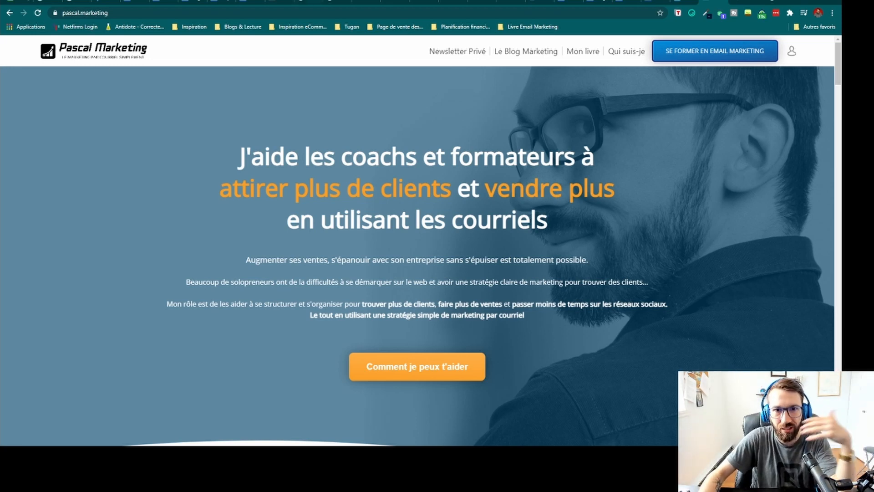
{"action": "left_click", "coordinate": [44, 2]}
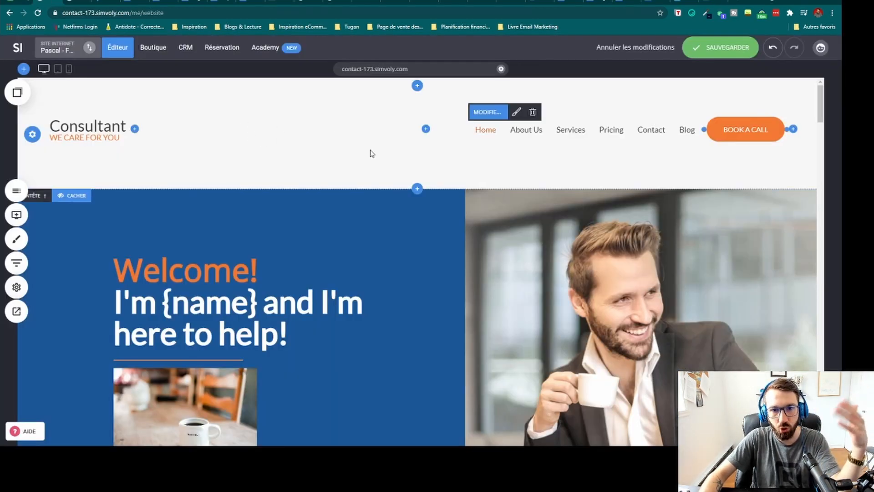
Step: Try to switch to the About Me page, choose to stay on Home, and save the header changes
{"action": "left_click", "coordinate": [16, 191]}
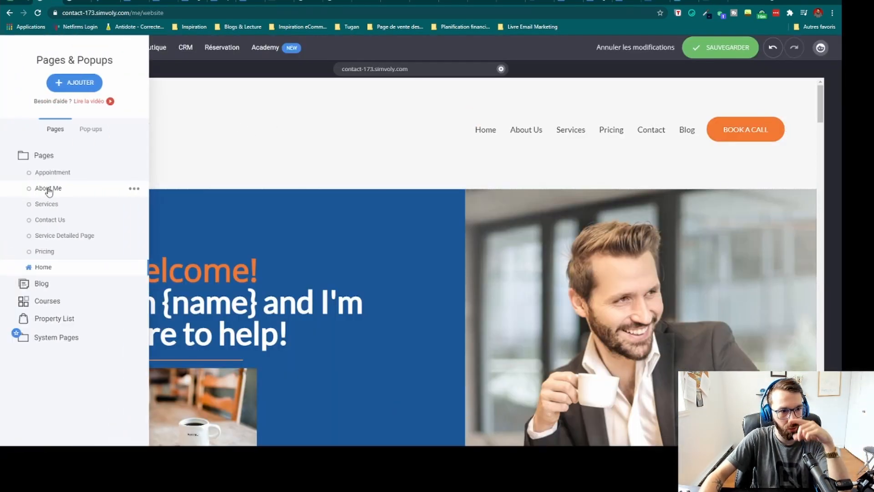
{"action": "left_click", "coordinate": [48, 190]}
{"action": "left_click", "coordinate": [392, 228]}
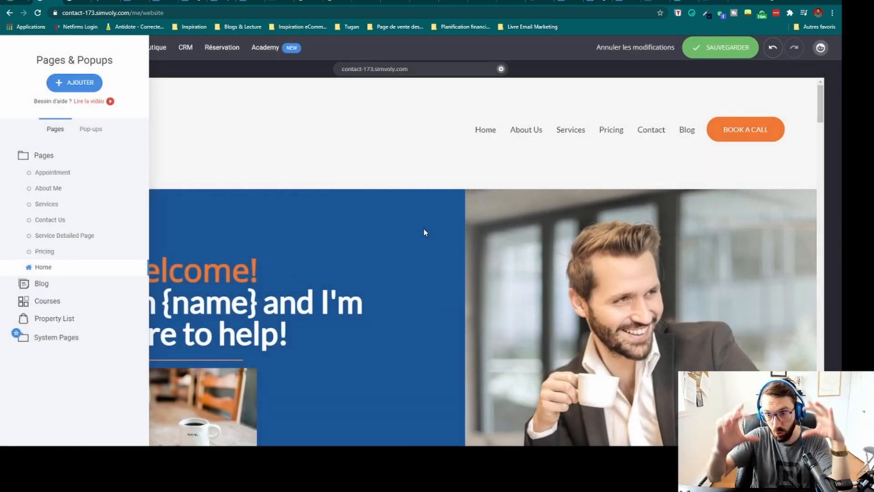
{"action": "left_click", "coordinate": [50, 188]}
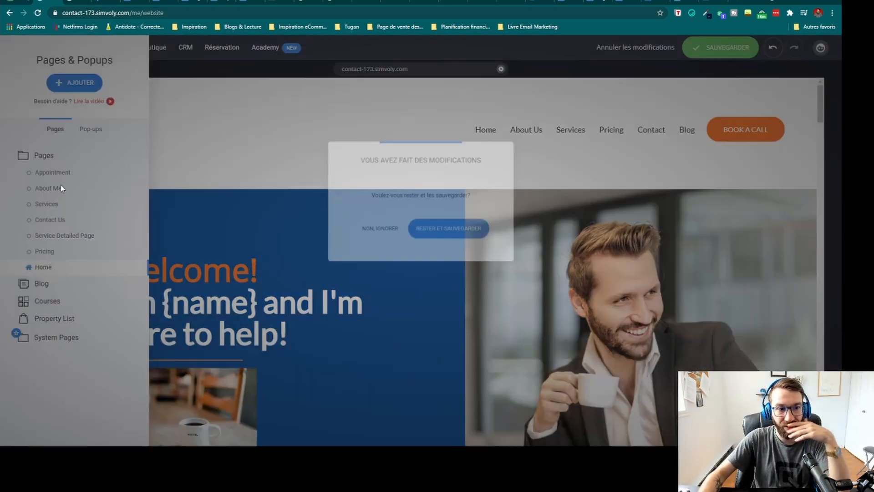
{"action": "left_click", "coordinate": [438, 236]}
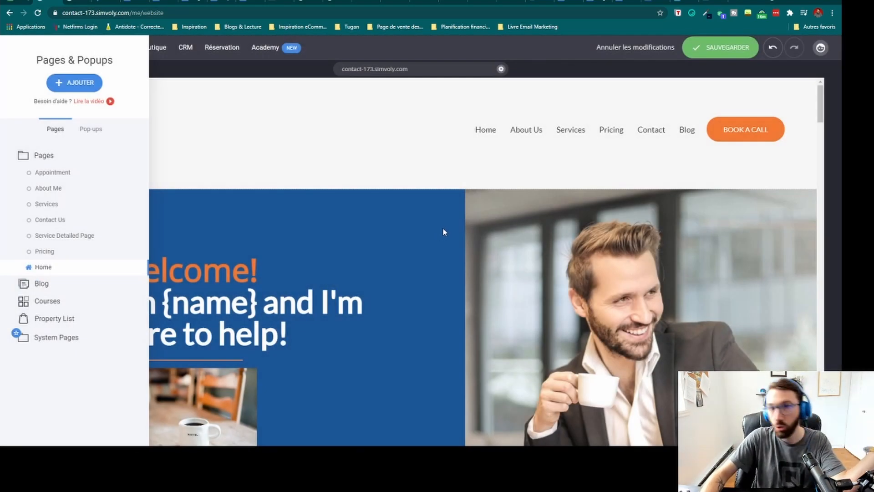
{"action": "left_click", "coordinate": [727, 48]}
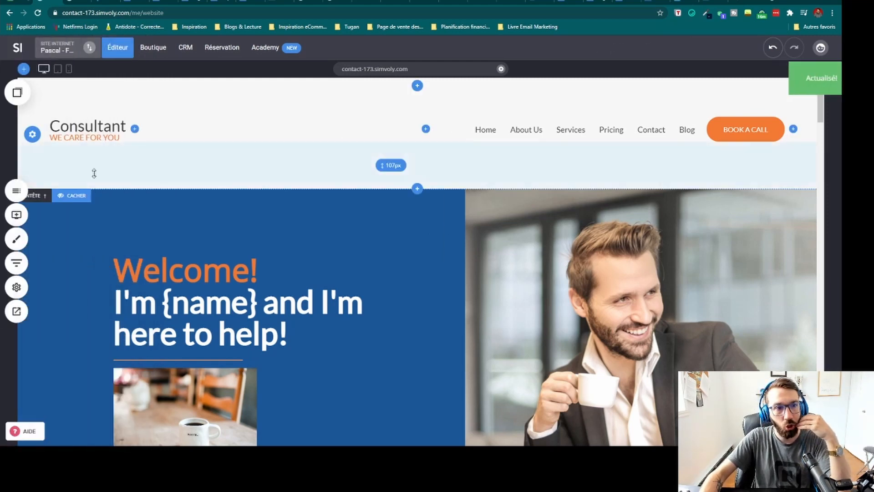
Step: Open the Services page to examine its header, and return to the Home page
{"action": "left_click", "coordinate": [15, 197]}
{"action": "left_click", "coordinate": [68, 206]}
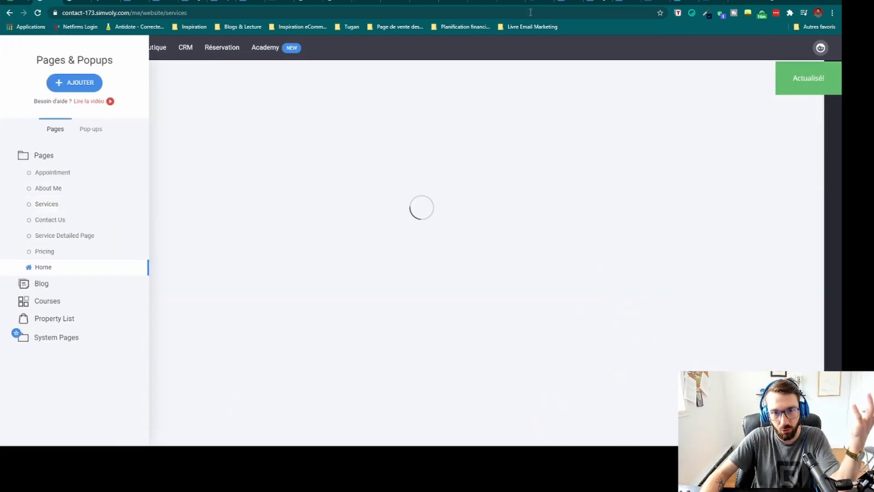
{"action": "left_click", "coordinate": [376, 113]}
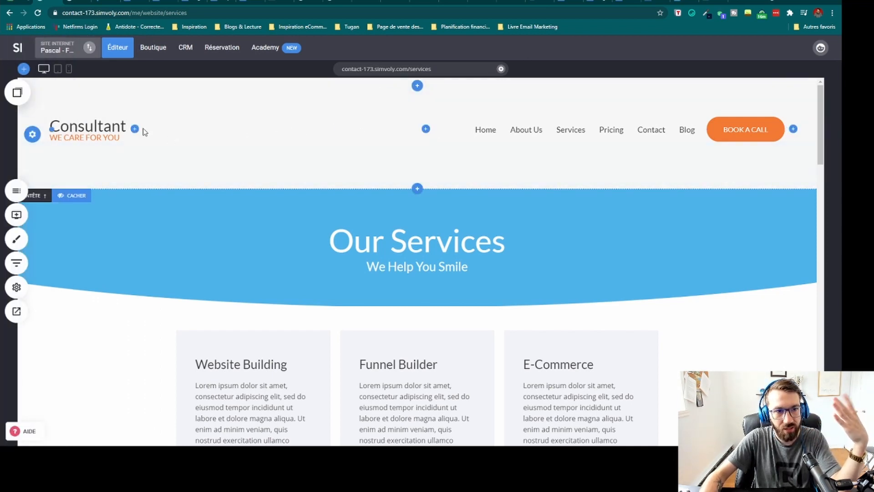
{"action": "mouse_move", "coordinate": [127, 134]}
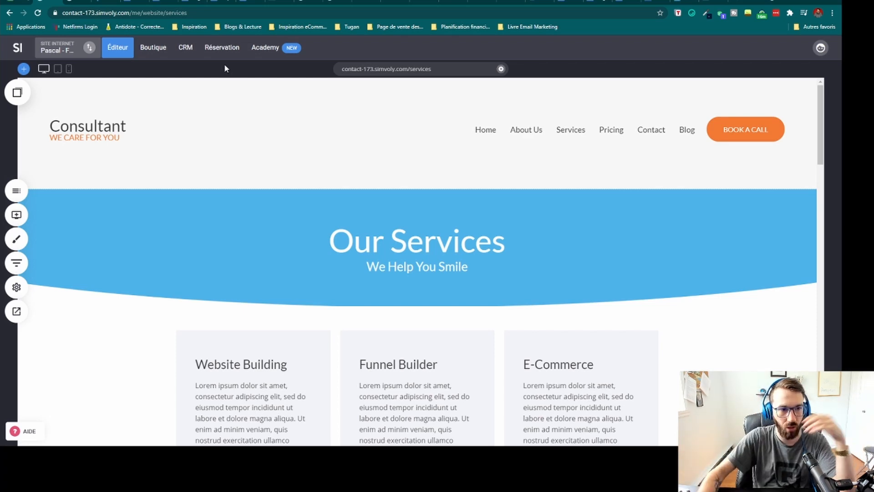
{"action": "left_click", "coordinate": [16, 190]}
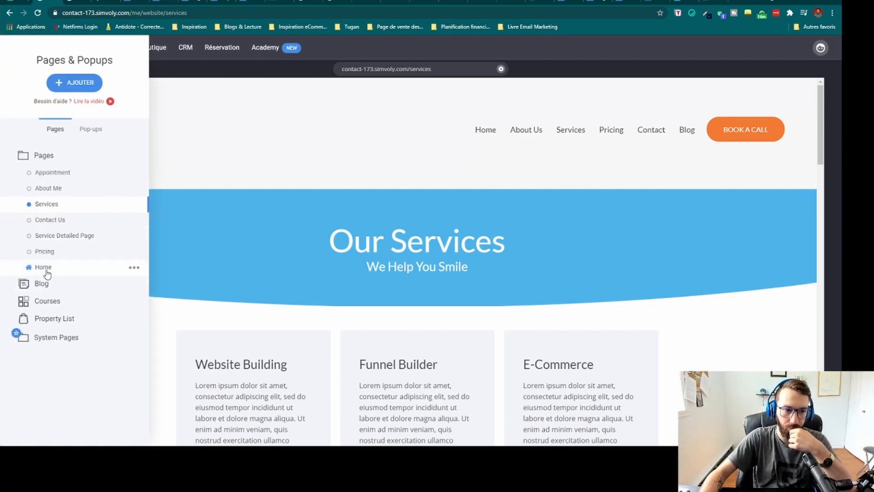
{"action": "left_click", "coordinate": [46, 271]}
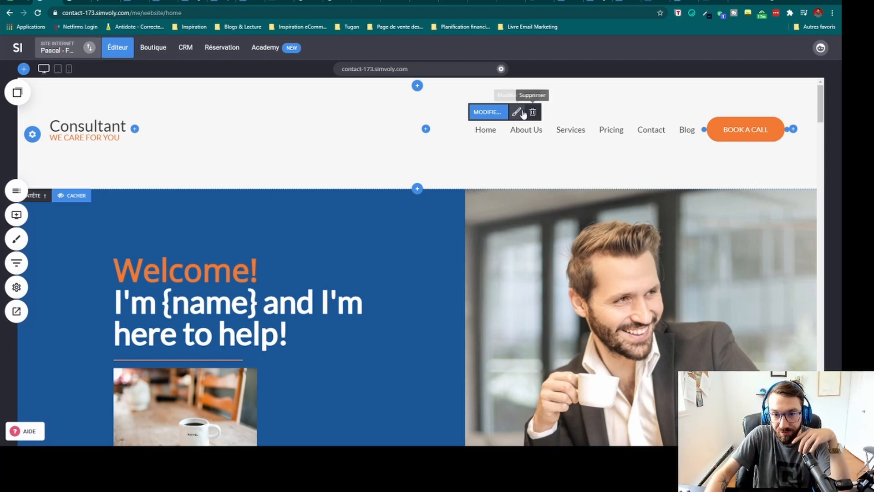
Step: Rename the header menu items Home and About Us as "Accueil" and "À propos"
{"action": "left_click", "coordinate": [487, 113]}
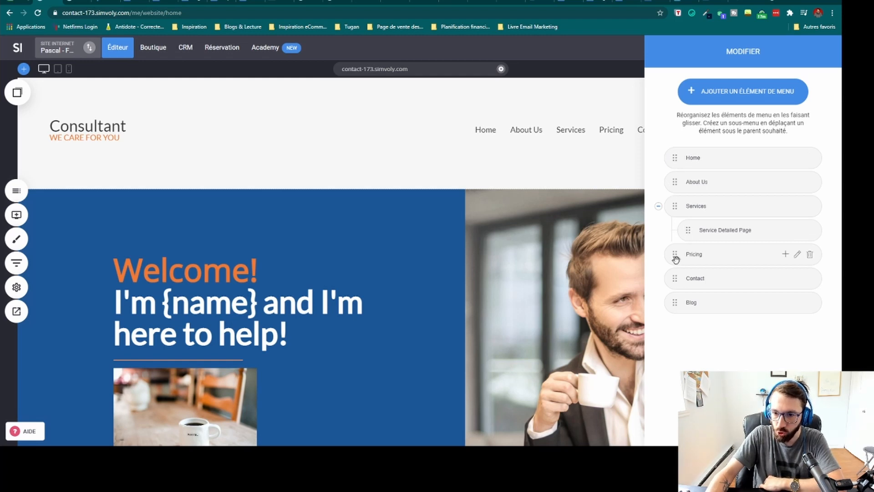
{"action": "left_click", "coordinate": [688, 158]}
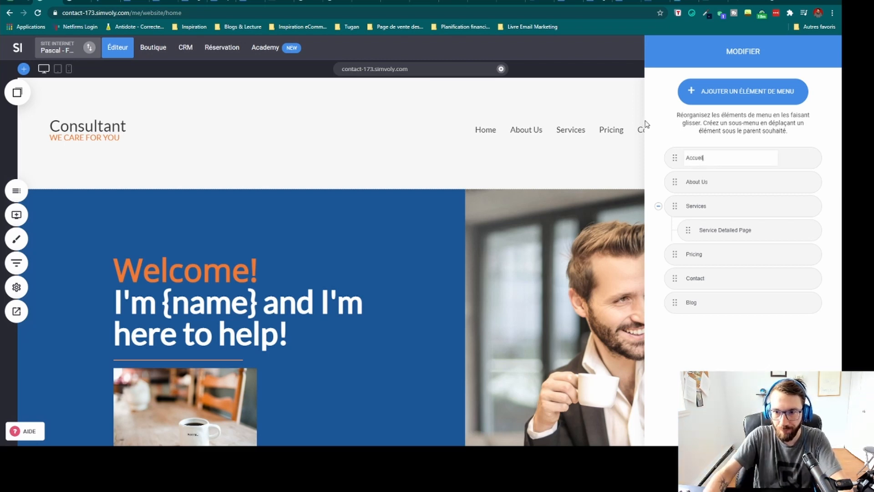
{"action": "left_click", "coordinate": [666, 133]}
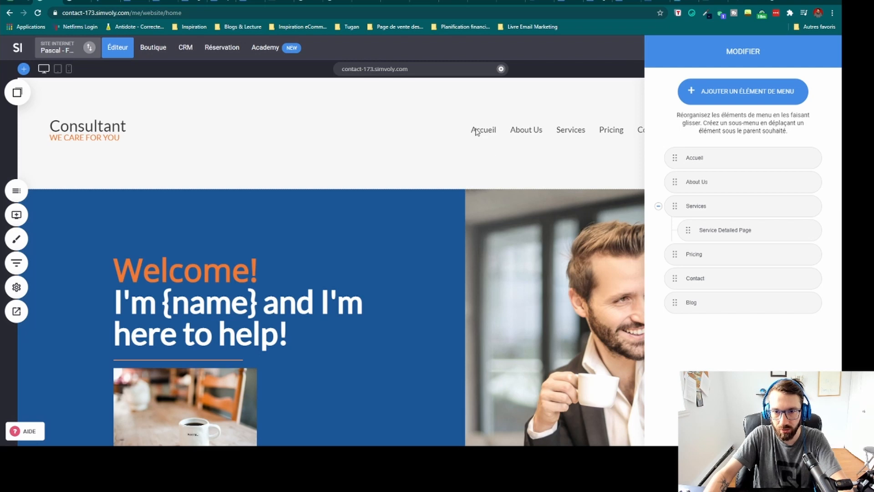
{"action": "left_click", "coordinate": [702, 181]}
{"action": "triple_click", "coordinate": [705, 184]}
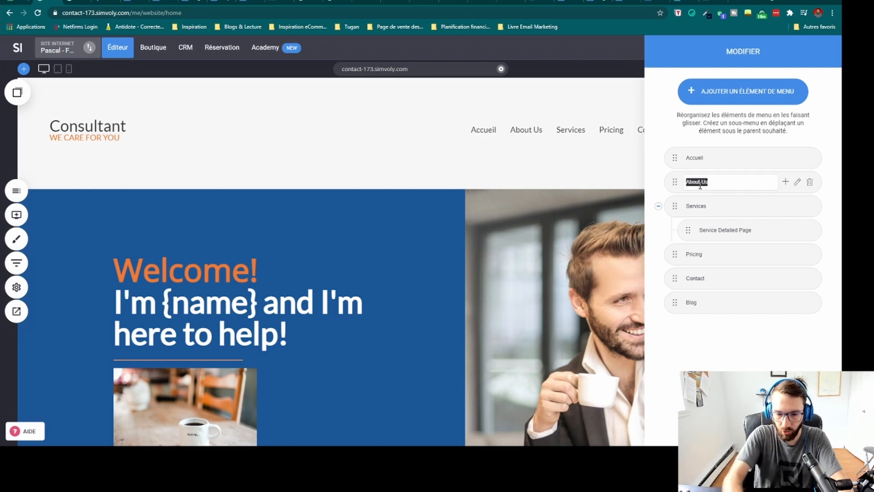
{"action": "type", "text": "À propos"}
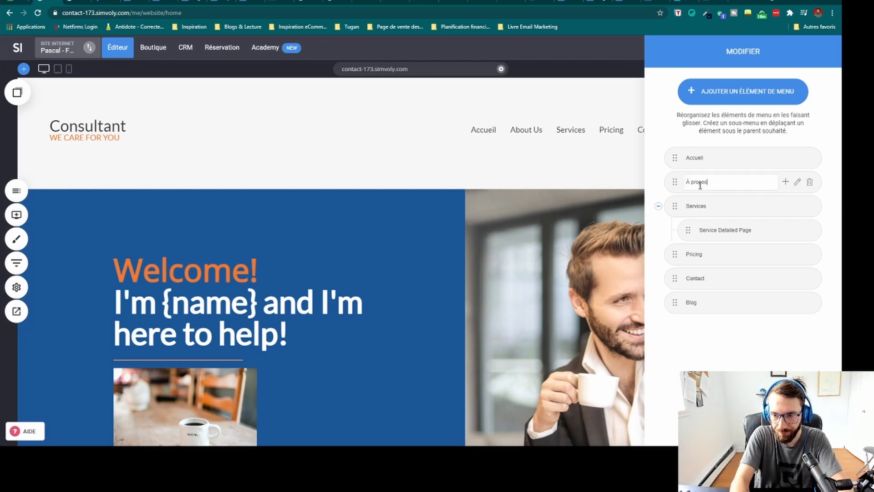
{"action": "left_click", "coordinate": [682, 118]}
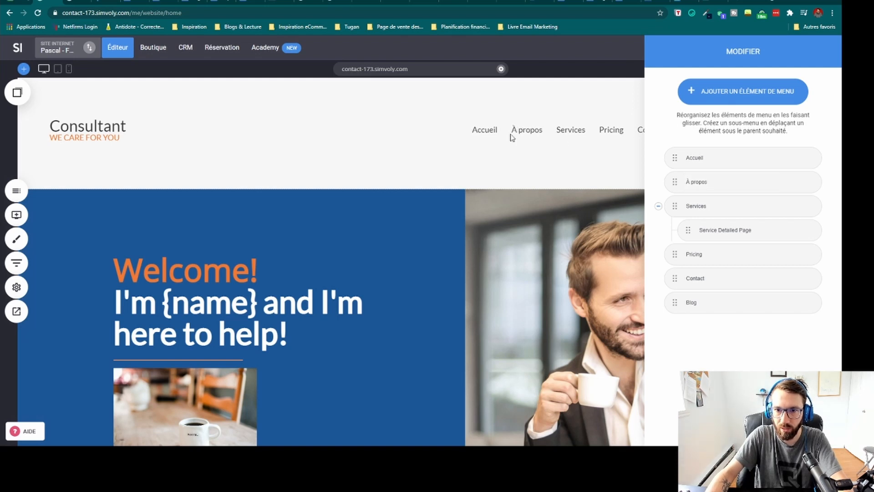
Step: Rename the header menu items Pricing and Contact as "Nos prix" and "Contactez-nous", and close the menu editor
{"action": "left_click", "coordinate": [696, 159]}
{"action": "left_click", "coordinate": [695, 181]}
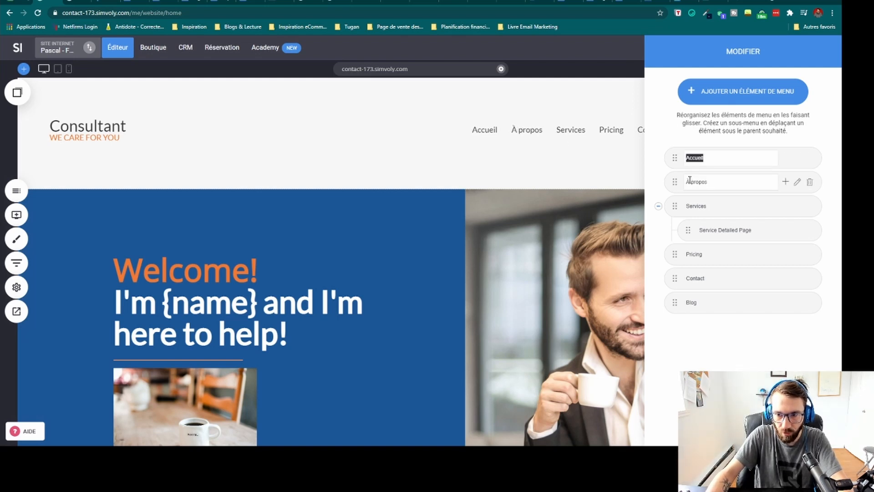
{"action": "left_click", "coordinate": [695, 205]}
{"action": "left_click_drag", "start_coordinate": [691, 205], "coordinate": [717, 206]}
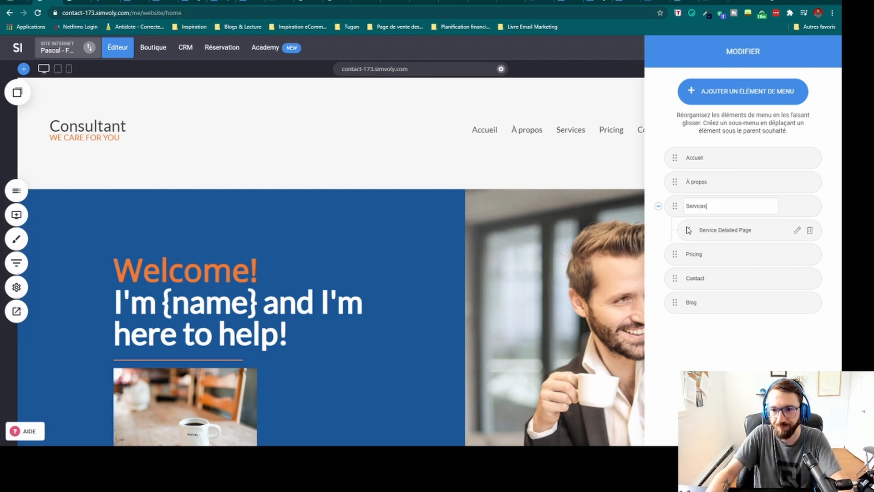
{"action": "left_click", "coordinate": [712, 255]}
{"action": "double_click", "coordinate": [712, 255]}
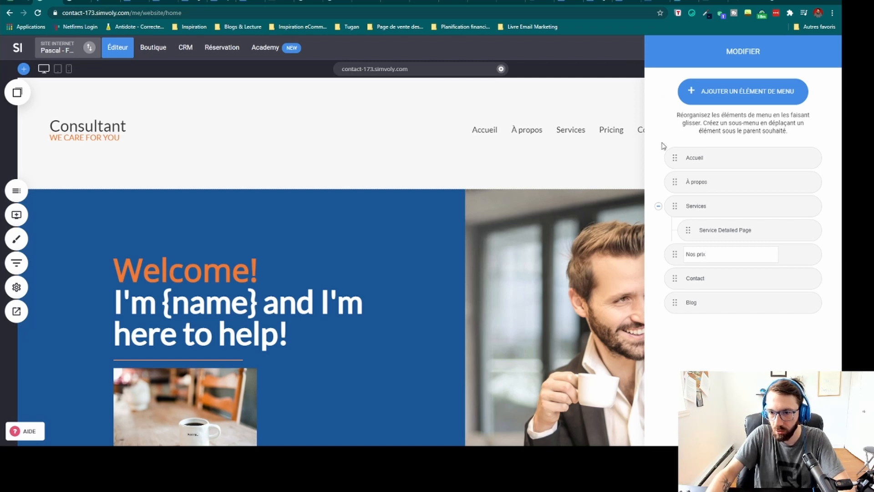
{"action": "left_click", "coordinate": [715, 278]}
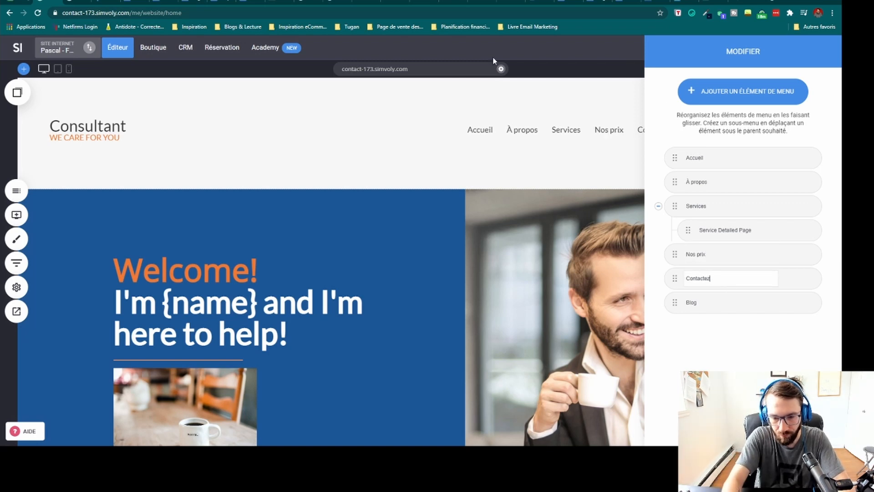
{"action": "left_click", "coordinate": [726, 40]}
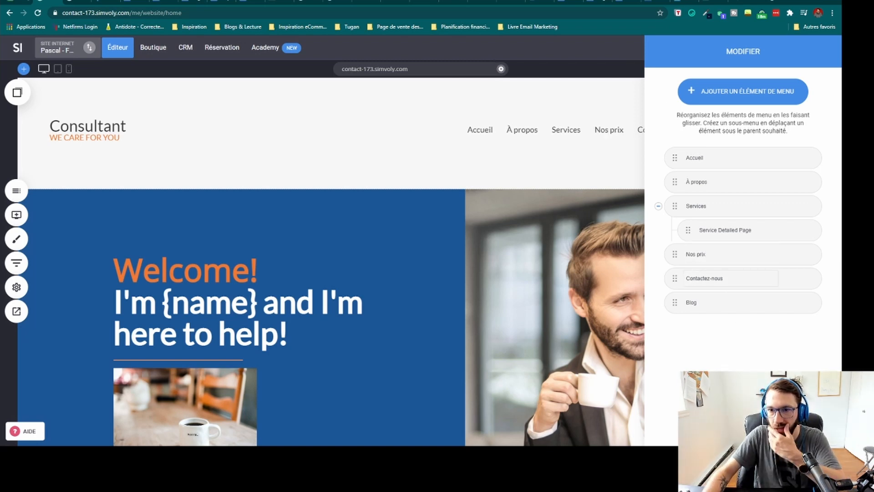
{"action": "left_click", "coordinate": [544, 147]}
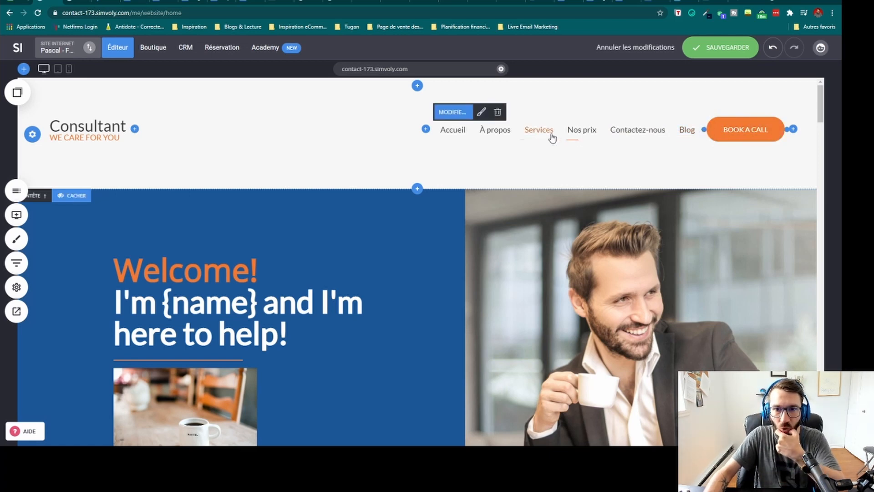
Step: Reopen the header menu for editing and delete the Service Detailed Page sub-item under Services
{"action": "left_click", "coordinate": [459, 112]}
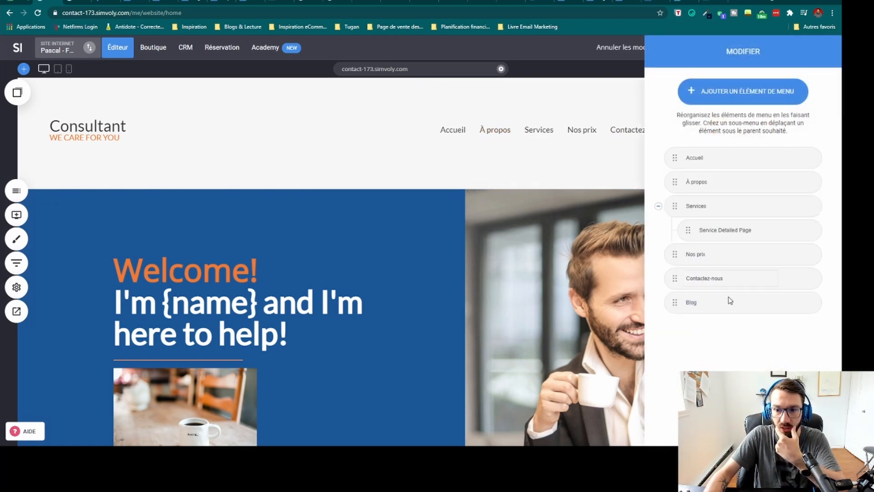
{"action": "left_click", "coordinate": [810, 230]}
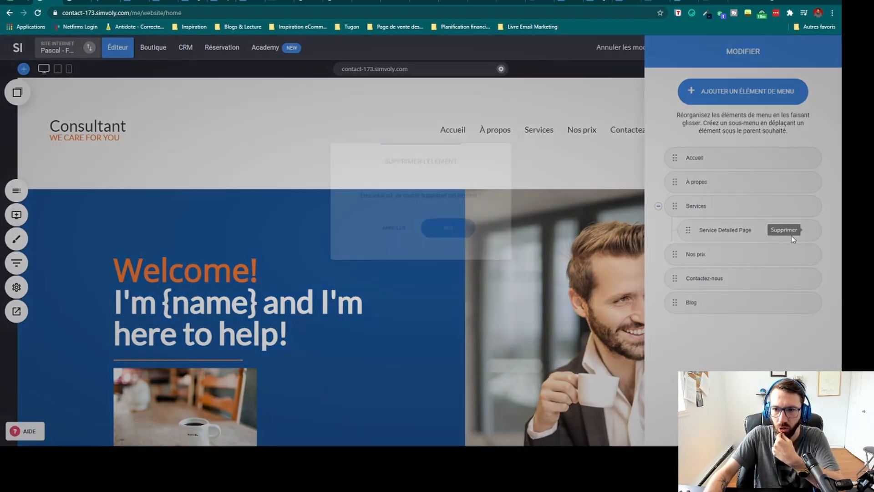
{"action": "left_click", "coordinate": [472, 237]}
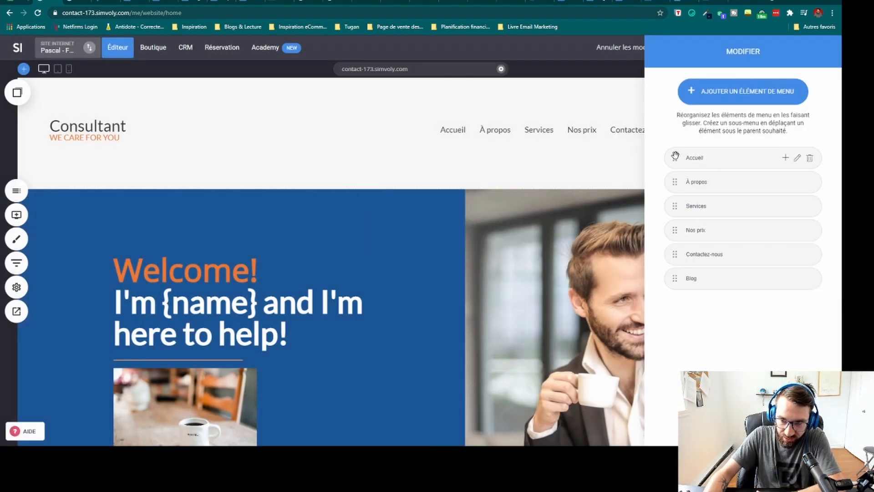
{"action": "mouse_move", "coordinate": [675, 156]}
{"action": "left_mouse_down"}
{"action": "mouse_move", "coordinate": [674, 182]}
{"action": "mouse_move", "coordinate": [675, 157]}
{"action": "left_mouse_up"}
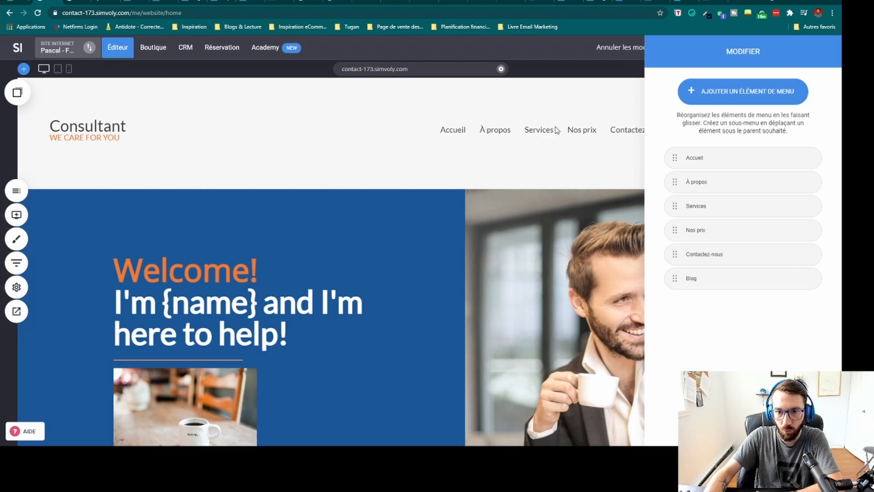
Step: Delete the Nos prix, Contactez-nous and Blog items from the header menu
{"action": "left_click", "coordinate": [810, 229]}
{"action": "left_click", "coordinate": [467, 228]}
{"action": "left_click_drag", "start_coordinate": [730, 52], "coordinate": [221, 82]}
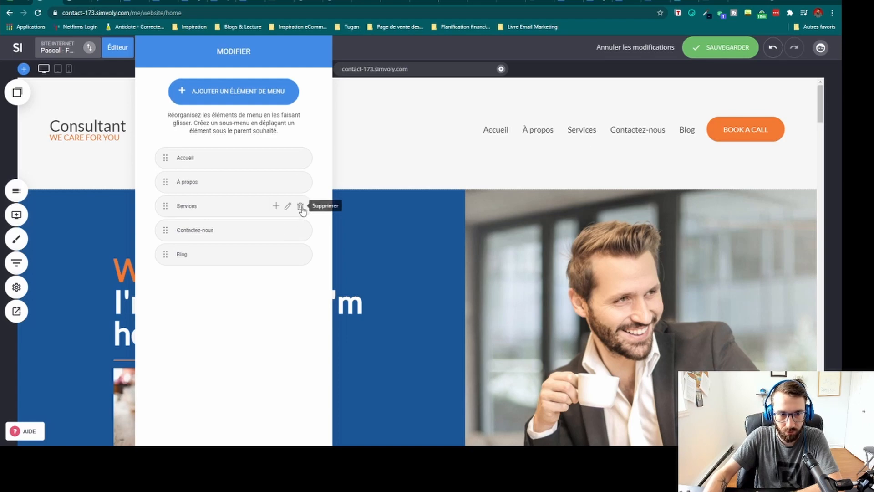
{"action": "left_click", "coordinate": [298, 231]}
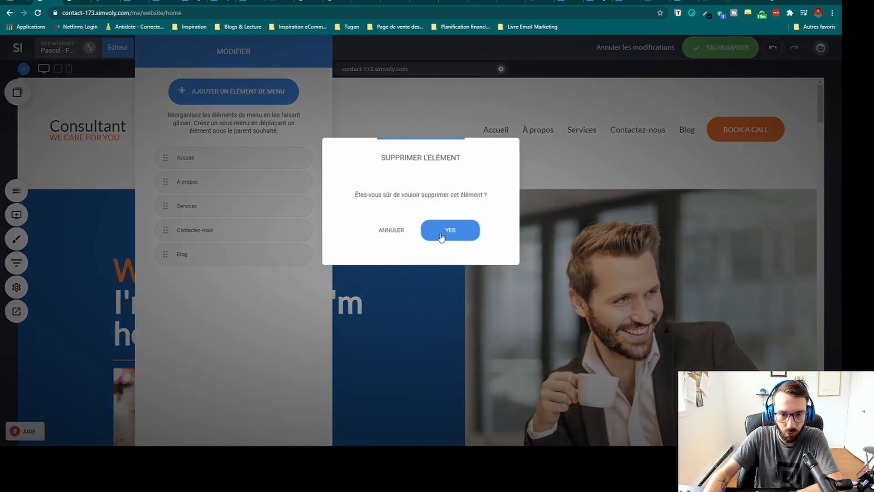
{"action": "left_click", "coordinate": [439, 233]}
{"action": "left_click", "coordinate": [298, 231]}
{"action": "left_click", "coordinate": [425, 233]}
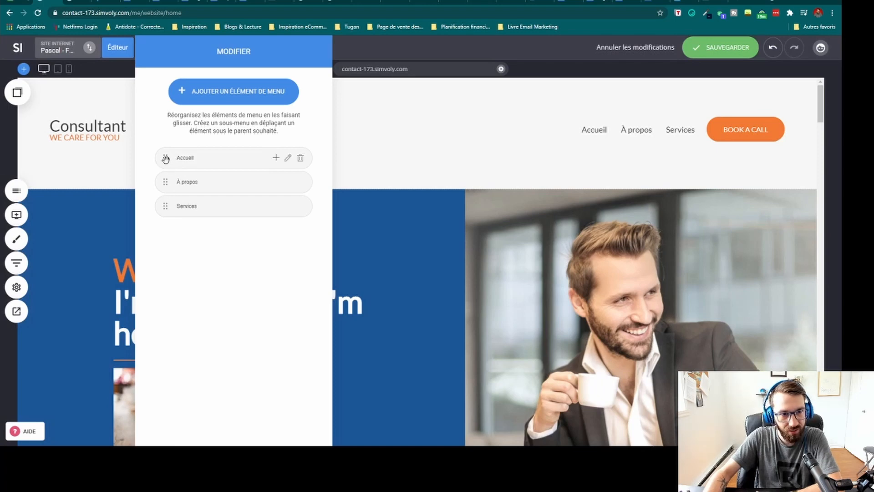
Step: Reorder the header menu by moving Accueil below À propos
{"action": "left_click_drag", "start_coordinate": [166, 157], "coordinate": [164, 182]}
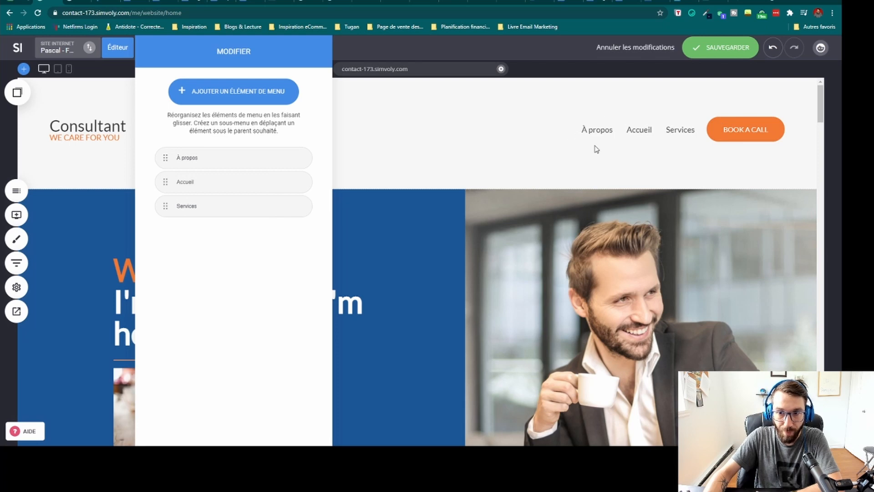
Step: Move the Accueil menu item above À propos and open its link settings
{"action": "left_click_drag", "start_coordinate": [166, 182], "coordinate": [167, 158]}
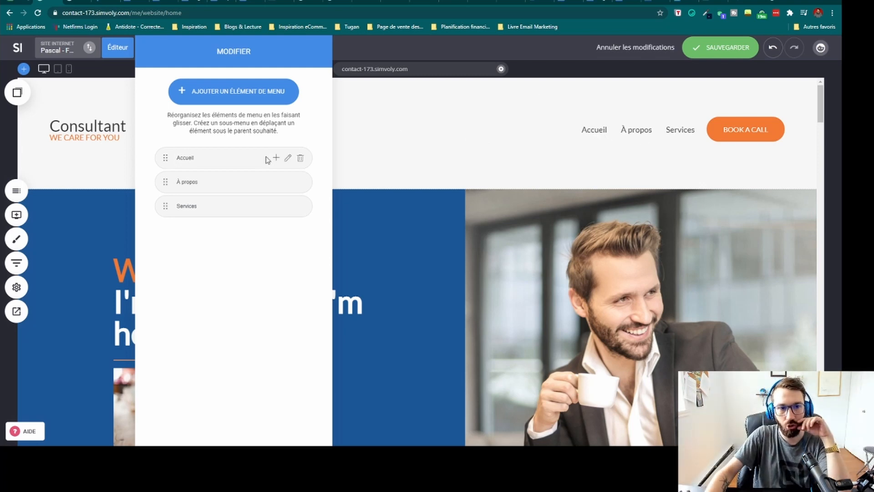
{"action": "left_click", "coordinate": [181, 158]}
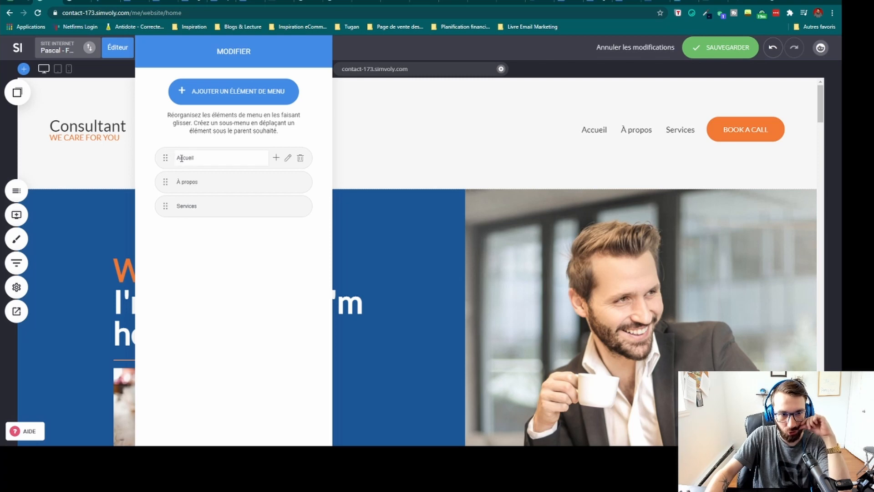
{"action": "left_click", "coordinate": [289, 158]}
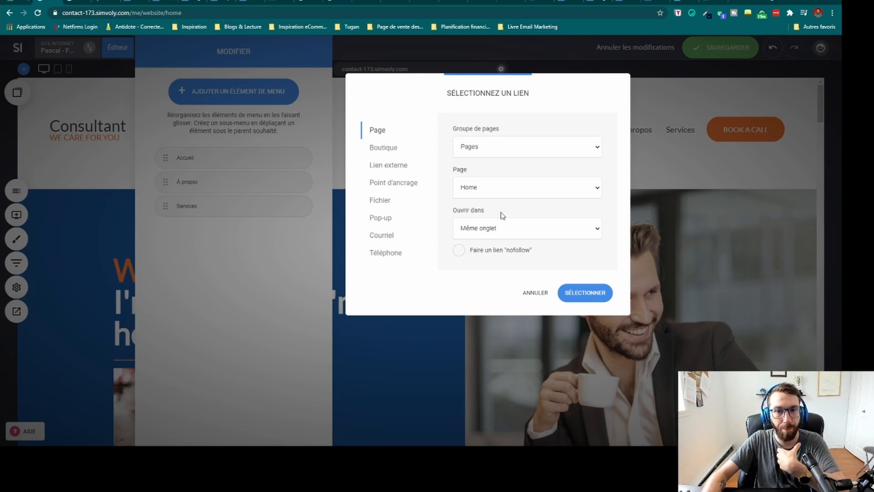
Step: Explore the page group choices for the Accueil link, trying Courses and switching back to Pages
{"action": "left_click", "coordinate": [490, 155]}
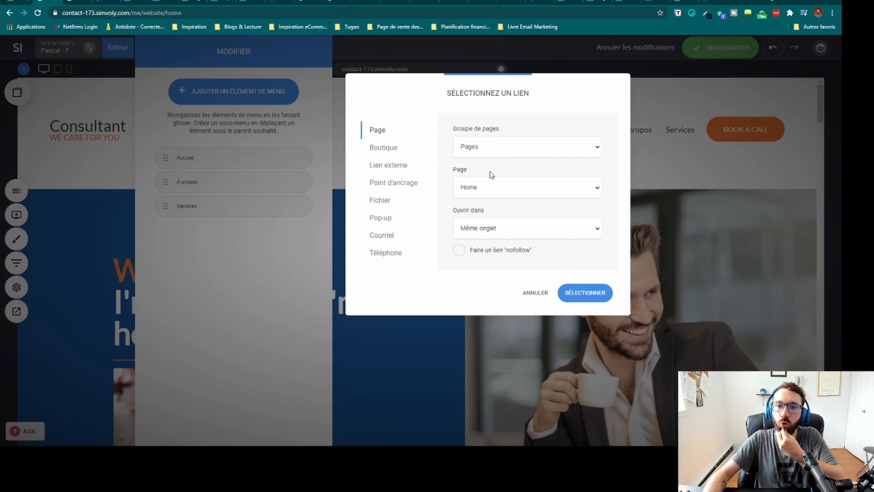
{"action": "left_click", "coordinate": [490, 172]}
{"action": "left_click", "coordinate": [489, 140]}
{"action": "left_click", "coordinate": [490, 177]}
{"action": "left_click", "coordinate": [491, 154]}
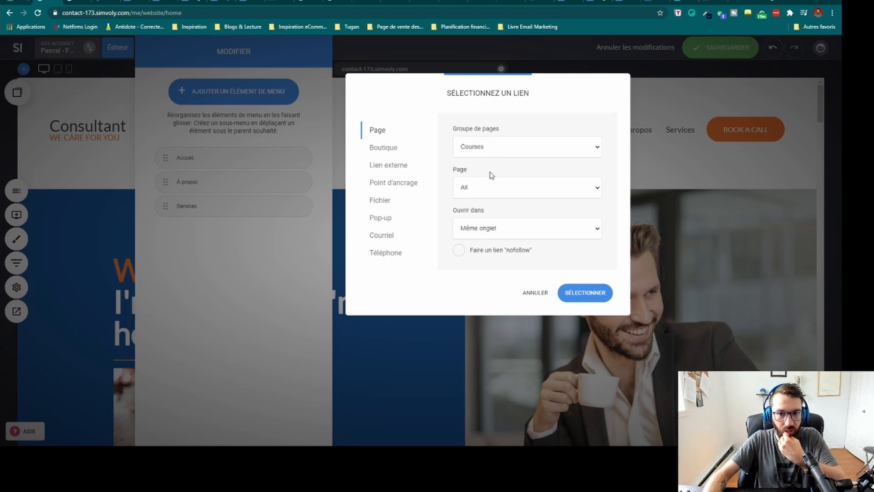
{"action": "left_click", "coordinate": [486, 163]}
{"action": "left_click_drag", "start_coordinate": [489, 128], "coordinate": [467, 132]}
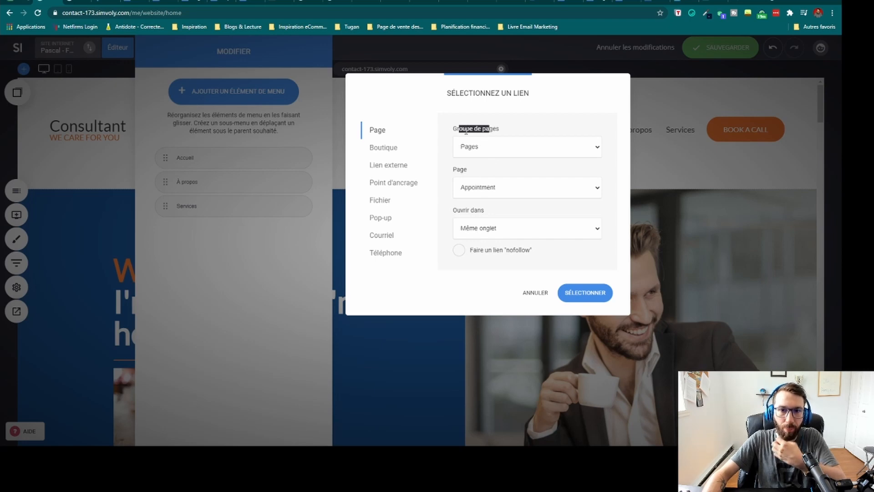
{"action": "left_click", "coordinate": [466, 132]}
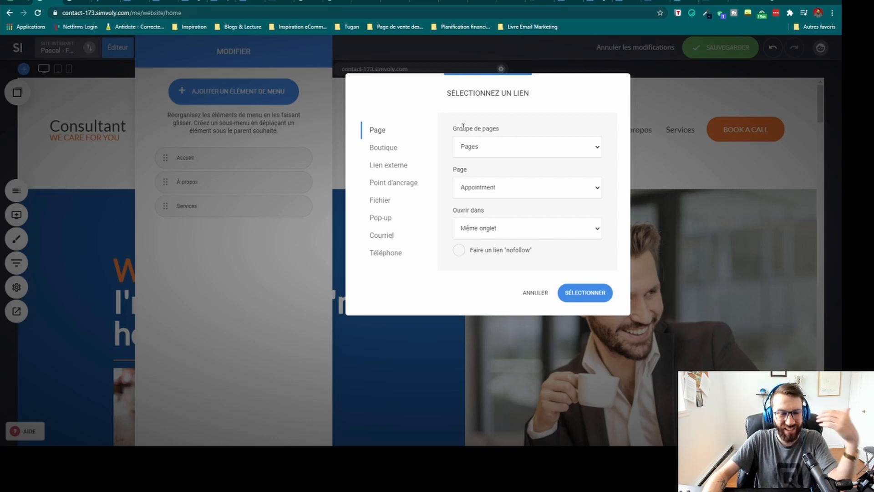
Step: Examine the options offered by the shop, external link, anchor point, file, pop-up, email and phone link types
{"action": "left_click", "coordinate": [389, 148]}
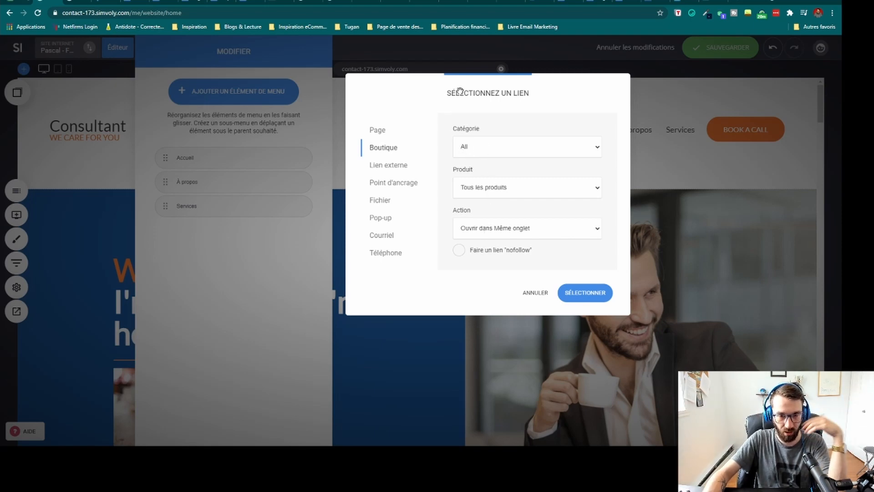
{"action": "left_click", "coordinate": [398, 169]}
{"action": "left_click", "coordinate": [478, 178]}
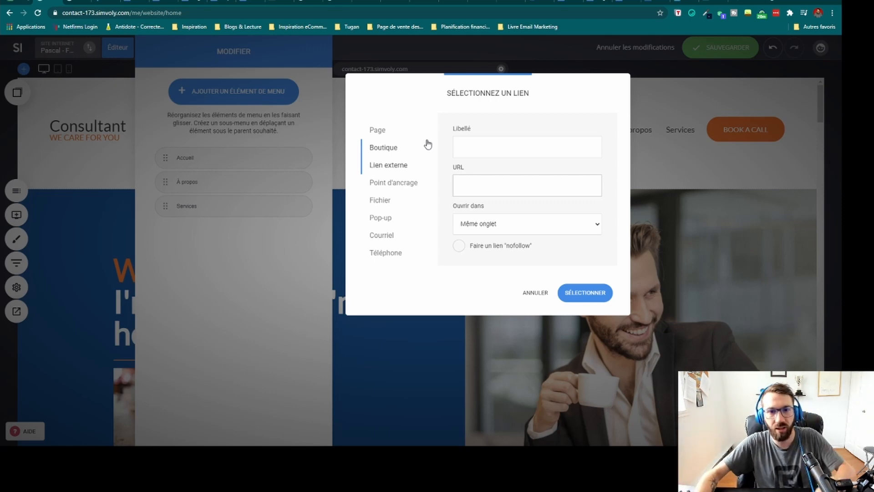
{"action": "left_click", "coordinate": [389, 185]}
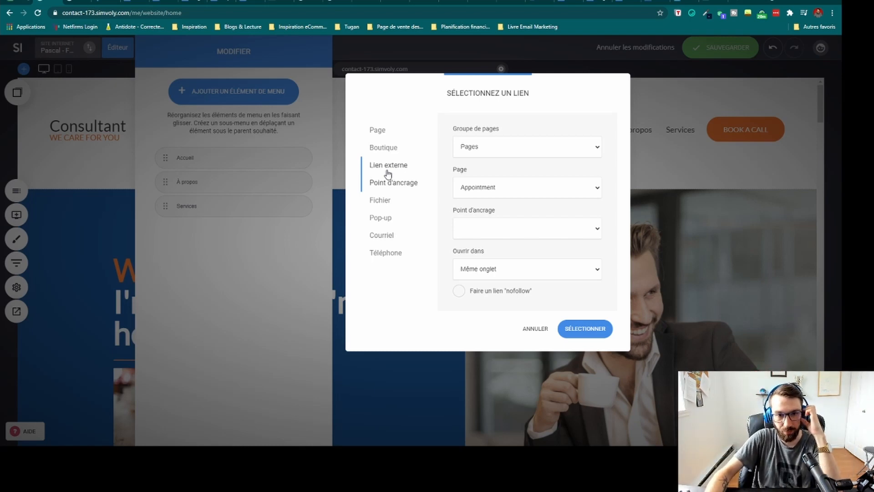
{"action": "left_click", "coordinate": [398, 202]}
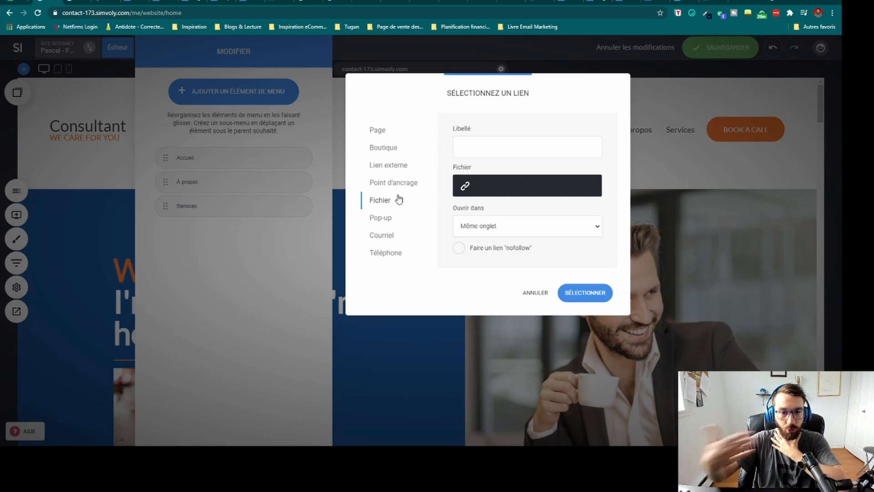
{"action": "left_click", "coordinate": [394, 218]}
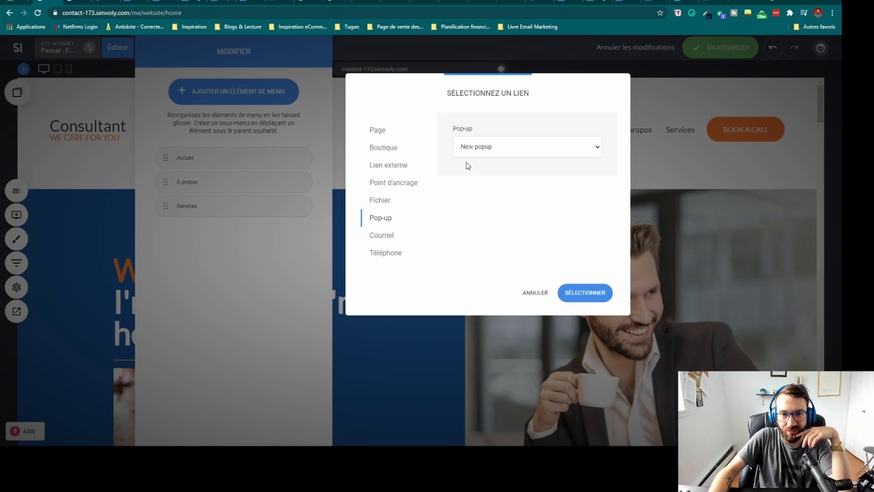
{"action": "left_click", "coordinate": [405, 238]}
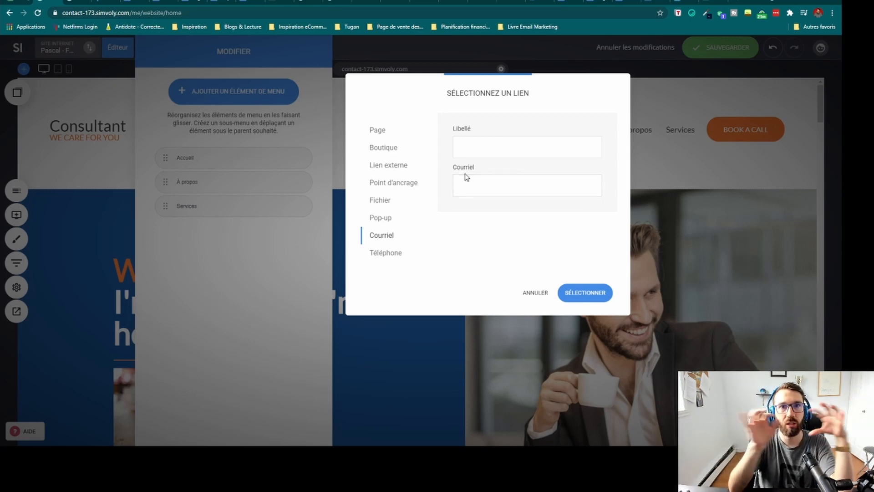
{"action": "left_click", "coordinate": [380, 256]}
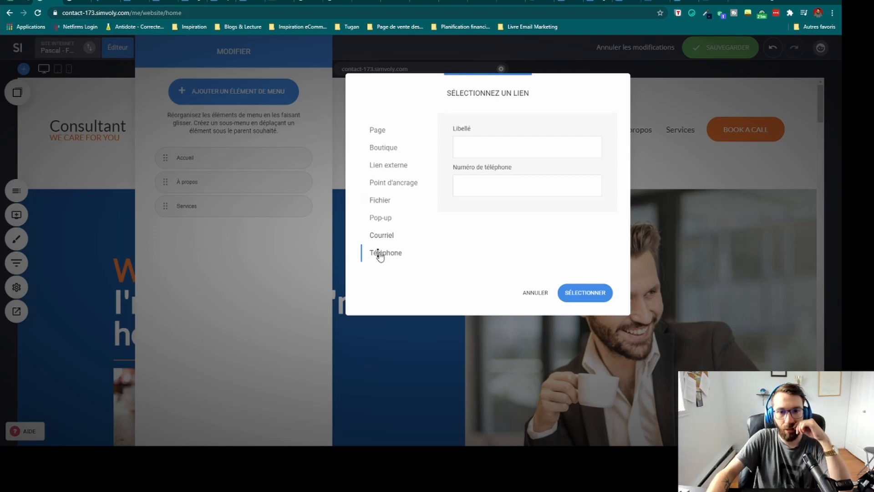
{"action": "left_click", "coordinate": [379, 131]}
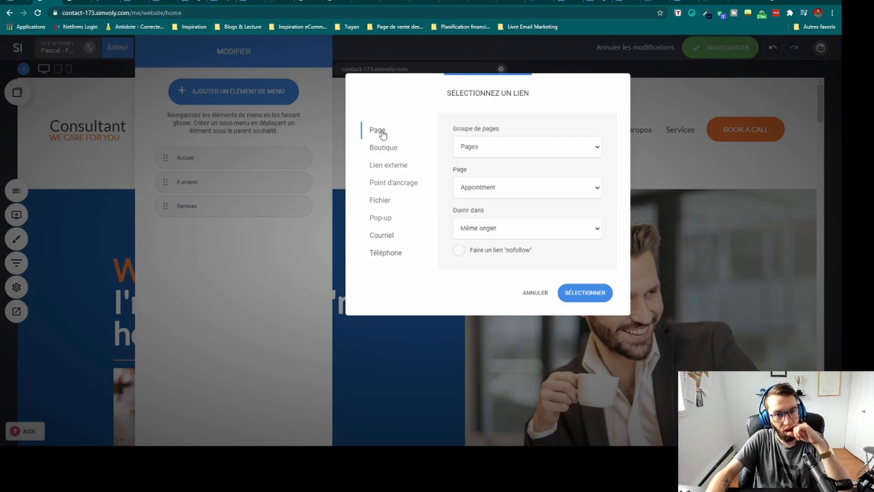
{"action": "left_click", "coordinate": [387, 167]}
{"action": "left_click", "coordinate": [484, 186]}
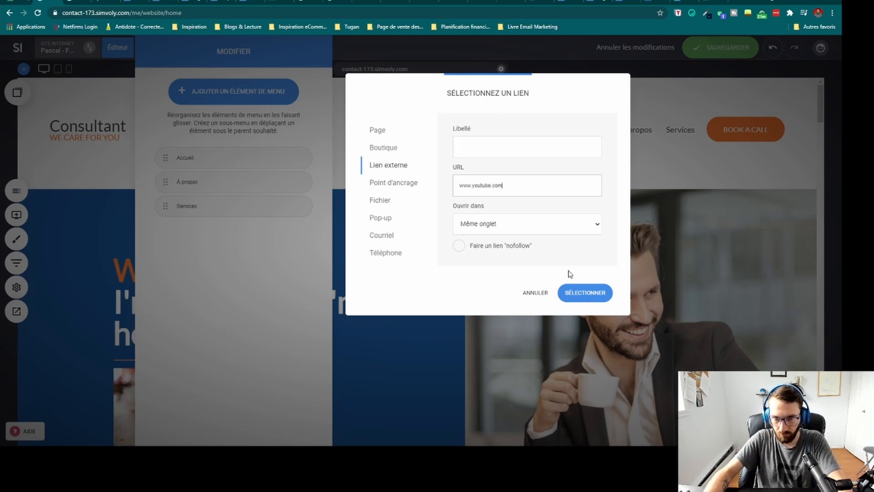
{"action": "left_click", "coordinate": [494, 147]}
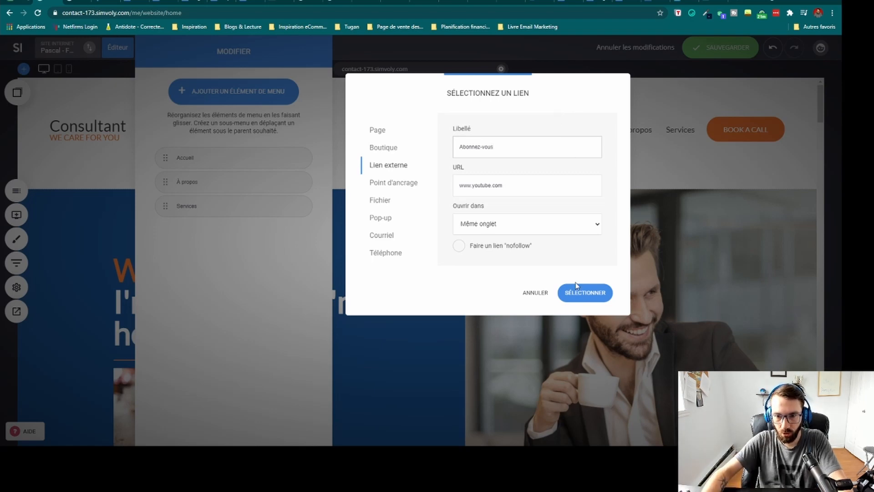
{"action": "left_click_drag", "start_coordinate": [495, 146], "coordinate": [472, 147]}
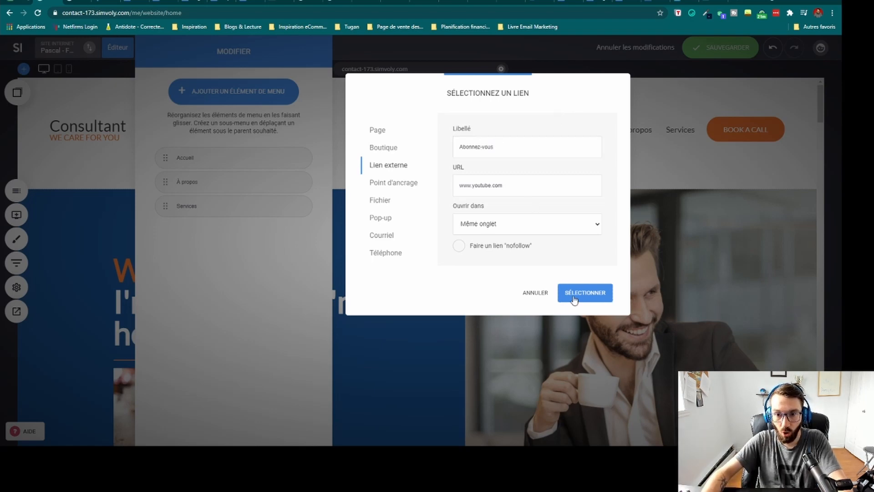
{"action": "left_click", "coordinate": [574, 295]}
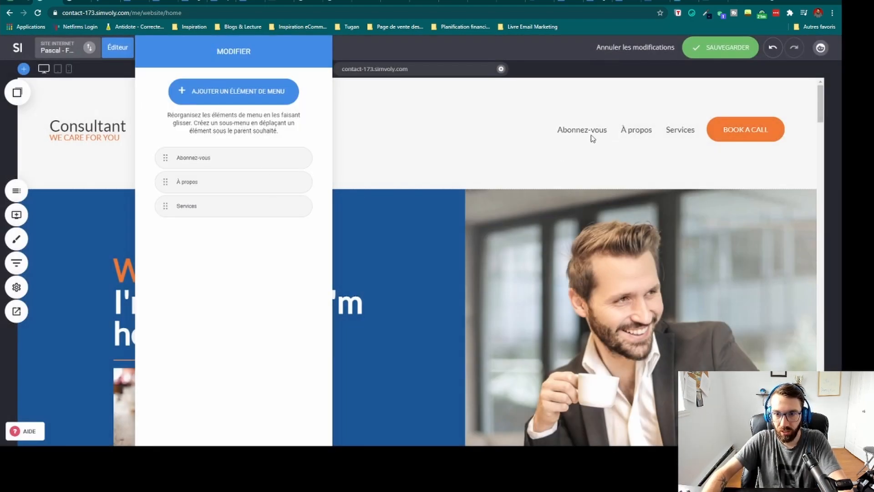
Step: Try renaming the Abonnez-vous menu item as "Acccueil" and change the name back to "Abonnez-vous"
{"action": "left_click", "coordinate": [246, 159]}
{"action": "double_click", "coordinate": [220, 160]}
{"action": "left_click_drag", "start_coordinate": [220, 159], "coordinate": [182, 131]}
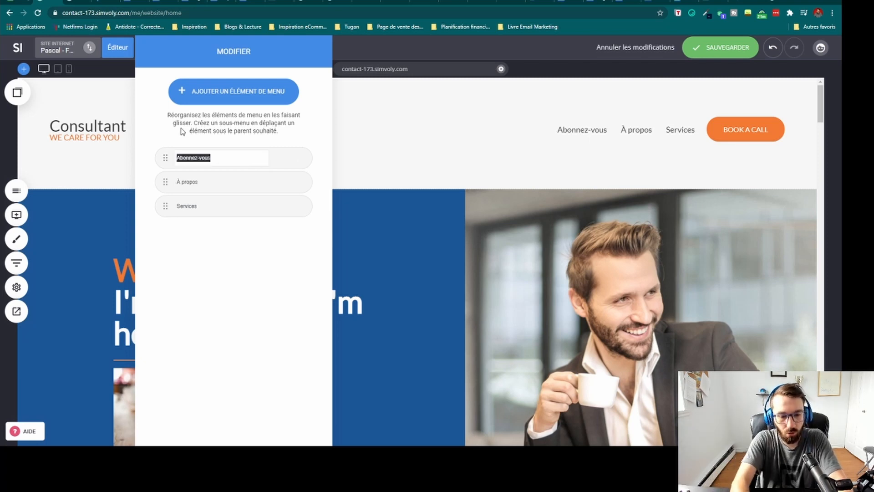
{"action": "type", "text": "Acccueil"}
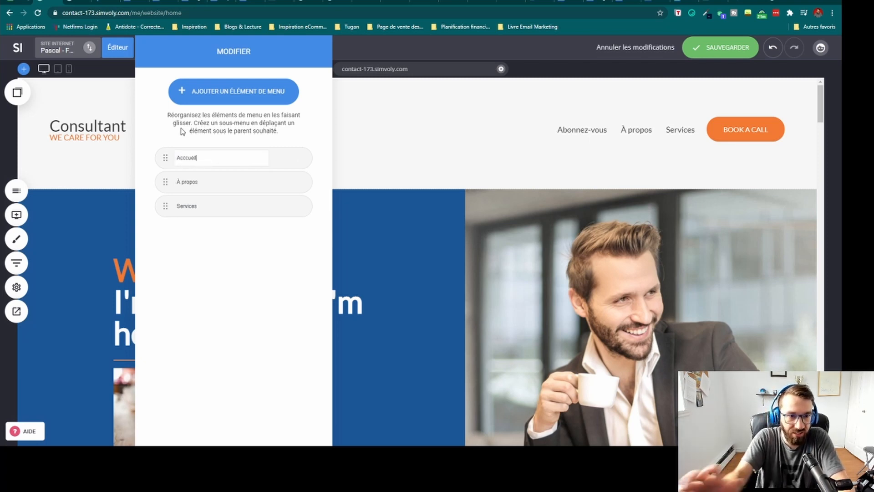
{"action": "left_click_drag", "start_coordinate": [200, 158], "coordinate": [126, 147]}
{"action": "type", "text": "Abonnez-vous"}
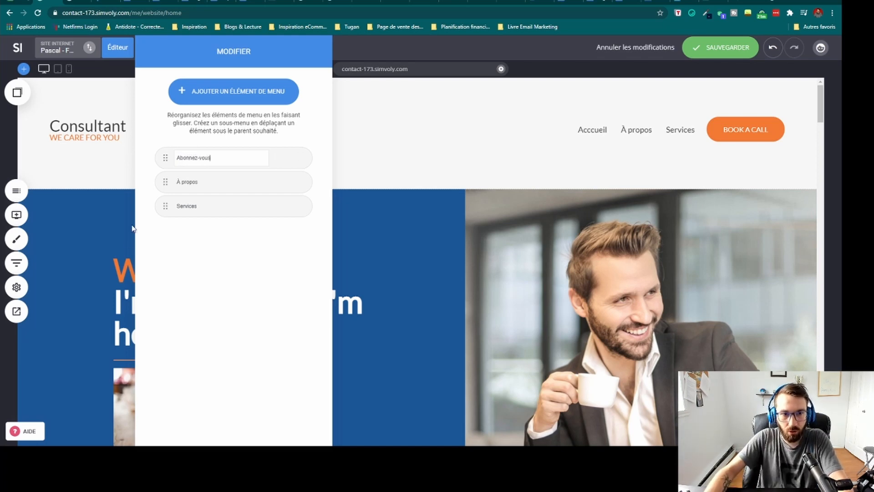
{"action": "left_click", "coordinate": [177, 326]}
Step: Review the label and URL in the Abonnez-vous item's link settings and close them
{"action": "left_click", "coordinate": [292, 158]}
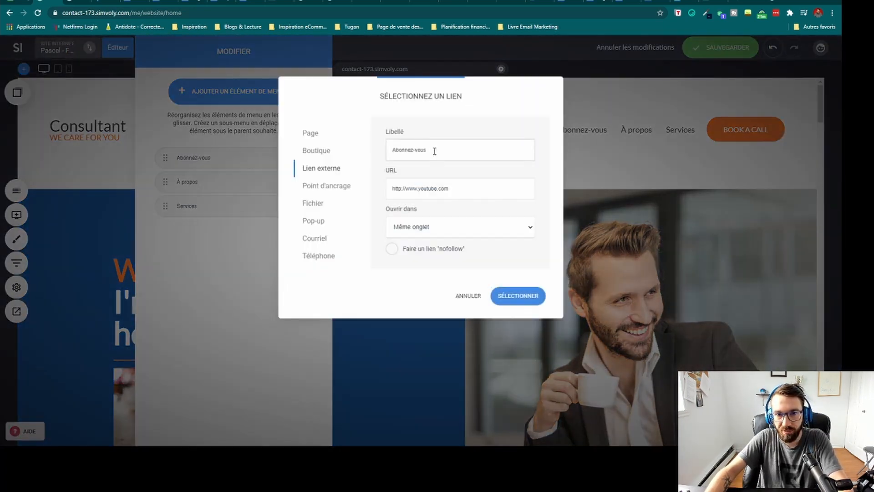
{"action": "left_click_drag", "start_coordinate": [434, 151], "coordinate": [384, 148]}
{"action": "left_click", "coordinate": [465, 195]}
{"action": "left_click", "coordinate": [526, 301]}
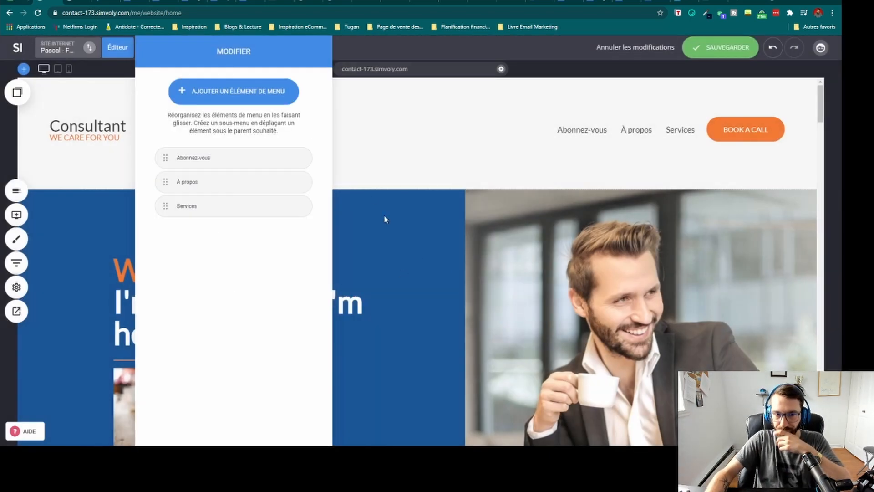
{"action": "mouse_move", "coordinate": [202, 160]}
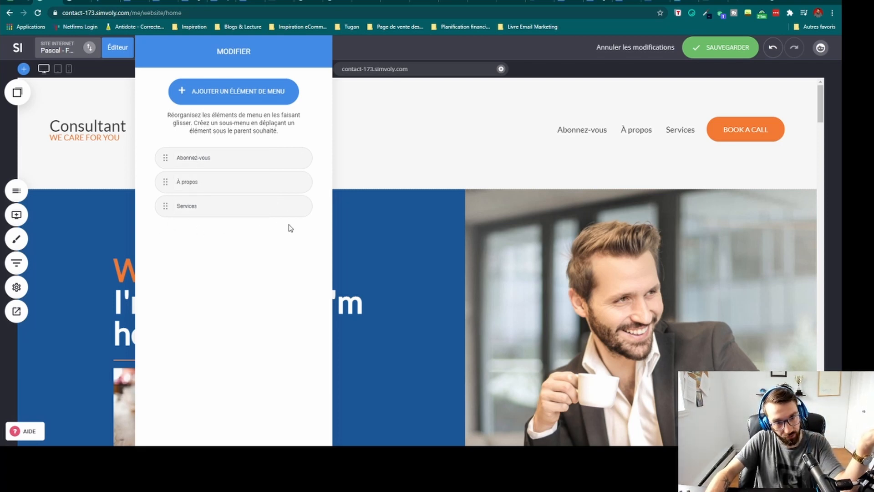
Step: Add a menu item with an external link to facebook.com and the label "TRouvez-nous sur Facebook"
{"action": "left_click", "coordinate": [233, 93]}
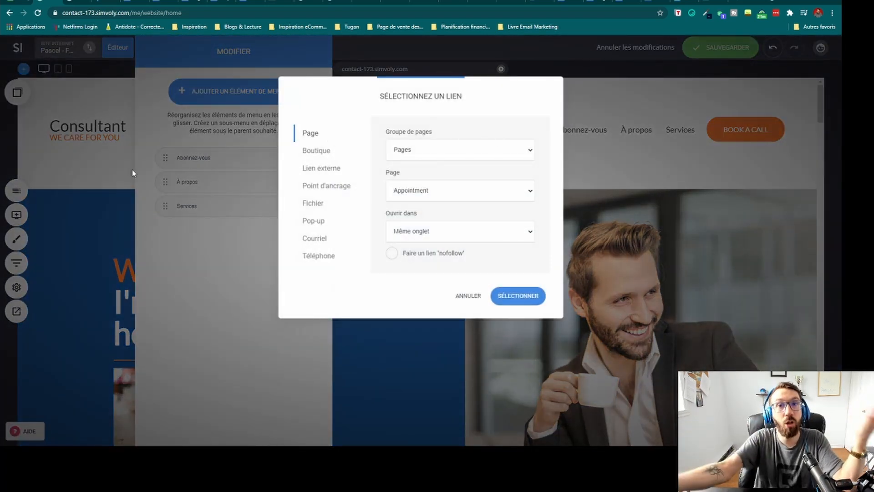
{"action": "left_click", "coordinate": [310, 170]}
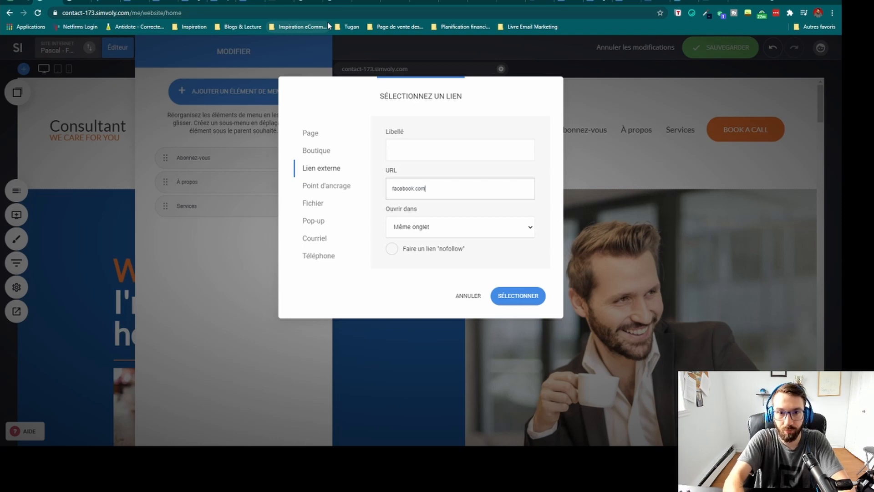
{"action": "left_click", "coordinate": [434, 152]}
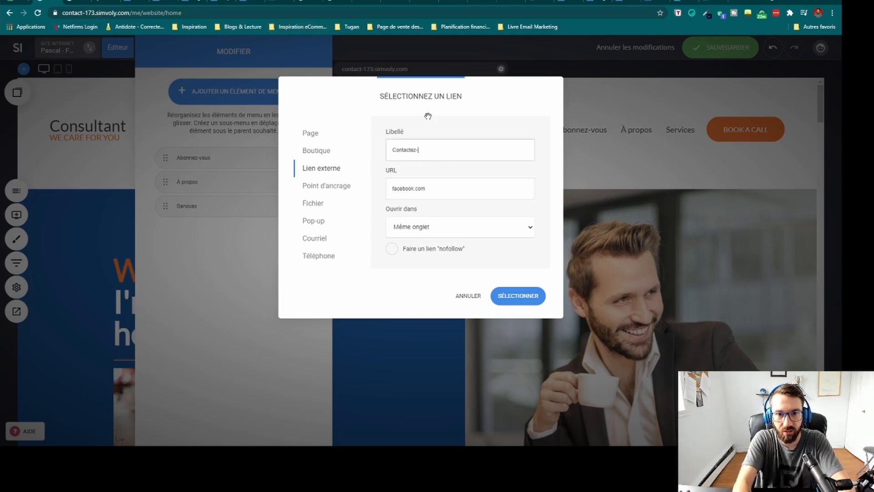
{"action": "type", "text": "TRouvez"}
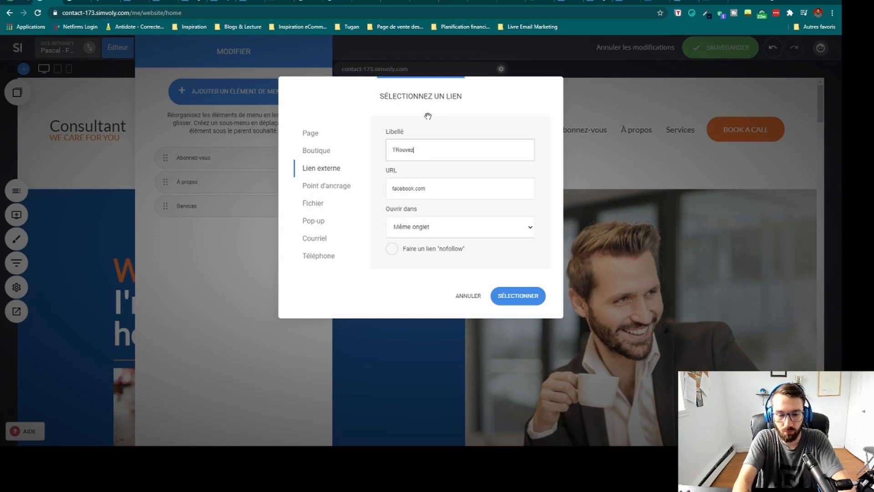
{"action": "type", "text": "-nous sur Facebook"}
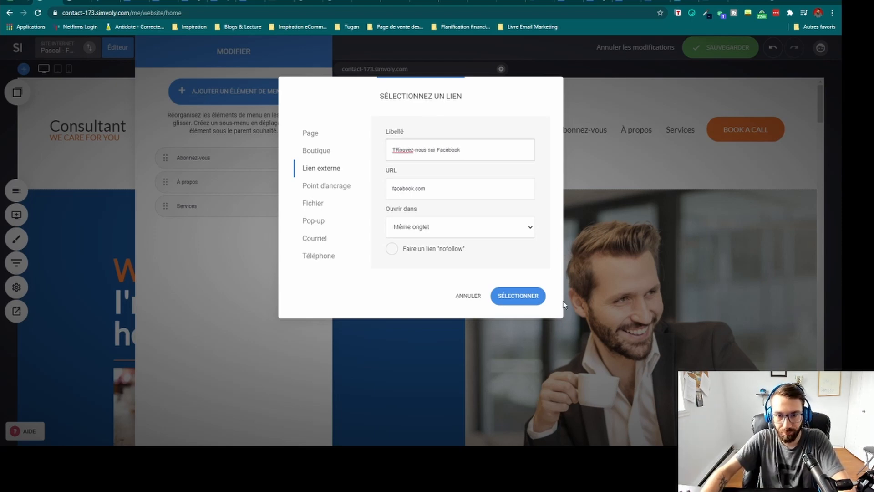
{"action": "left_click", "coordinate": [539, 303]}
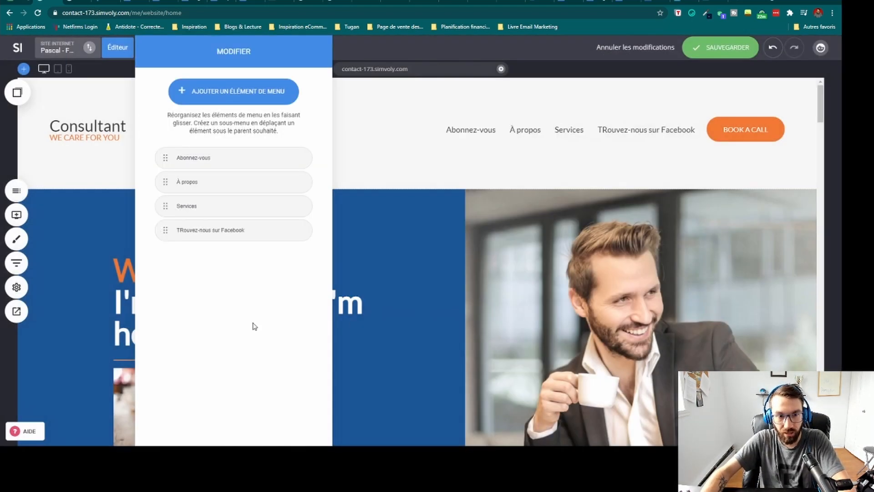
Step: Correct the capitalization of the new menu item's name so it reads "Trouvez-nous sur Facebook"
{"action": "left_click", "coordinate": [183, 233]}
{"action": "key", "text": "BackSpace"}
{"action": "type", "text": "r"}
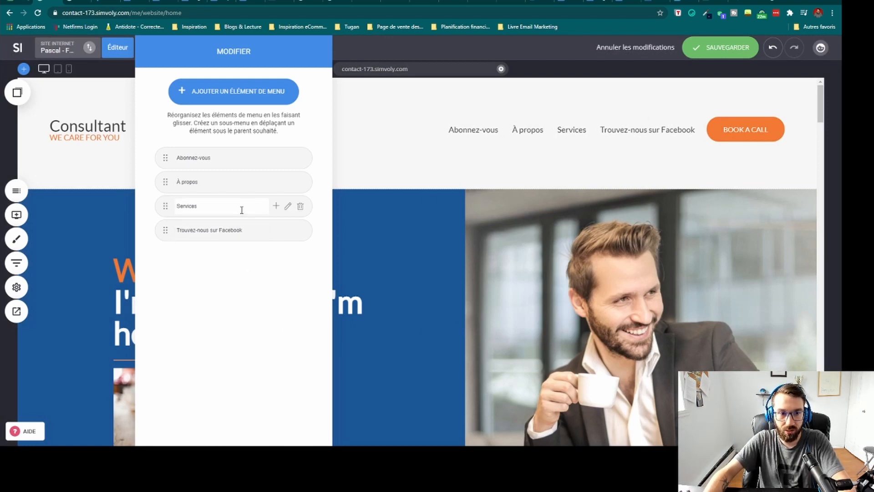
Step: Change the "Trouvez-nous sur Facebook" menu item's link from an external URL to the site's Contact Us page
{"action": "left_click", "coordinate": [287, 234]}
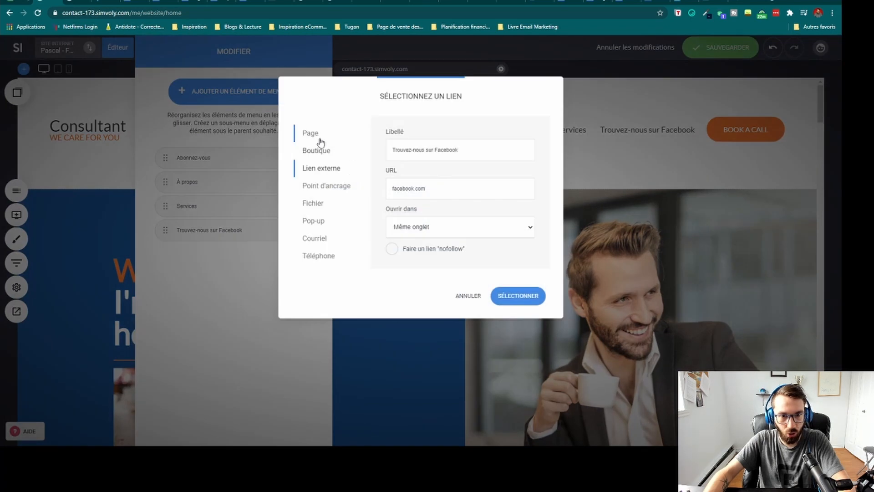
{"action": "left_click_drag", "start_coordinate": [432, 192], "coordinate": [371, 192]}
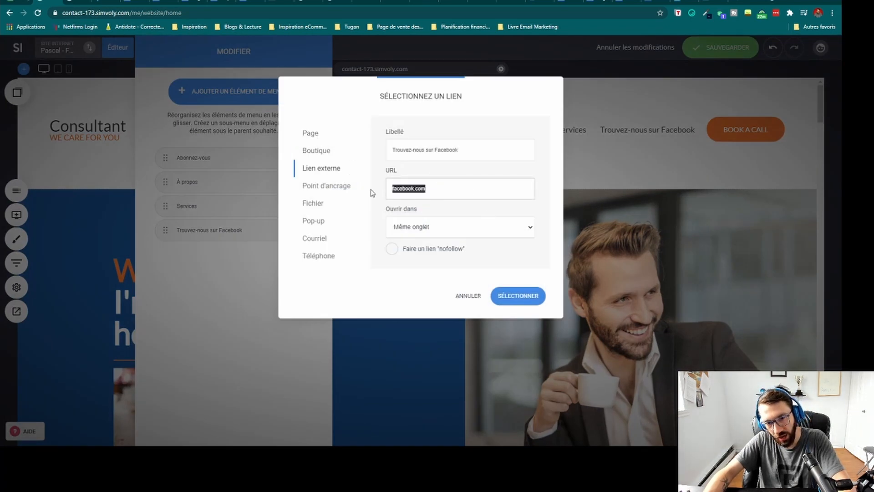
{"action": "left_click", "coordinate": [309, 133]}
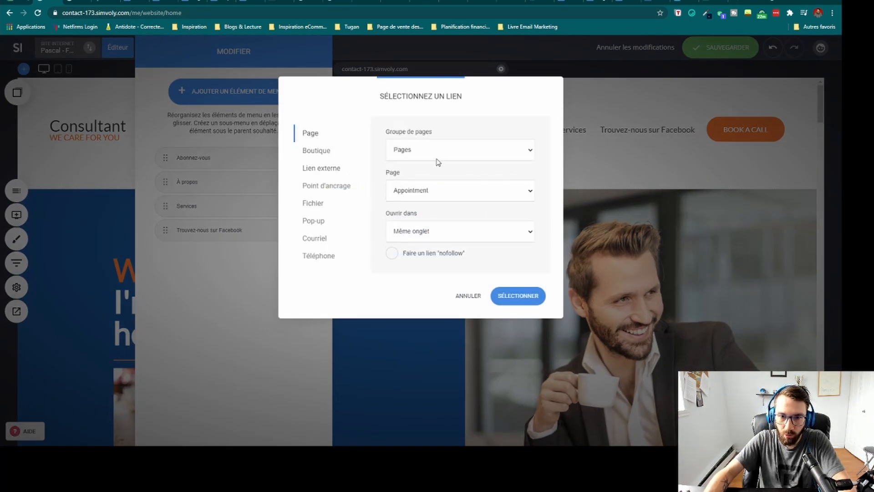
{"action": "left_click_drag", "start_coordinate": [390, 172], "coordinate": [403, 173]}
{"action": "left_click", "coordinate": [426, 192]}
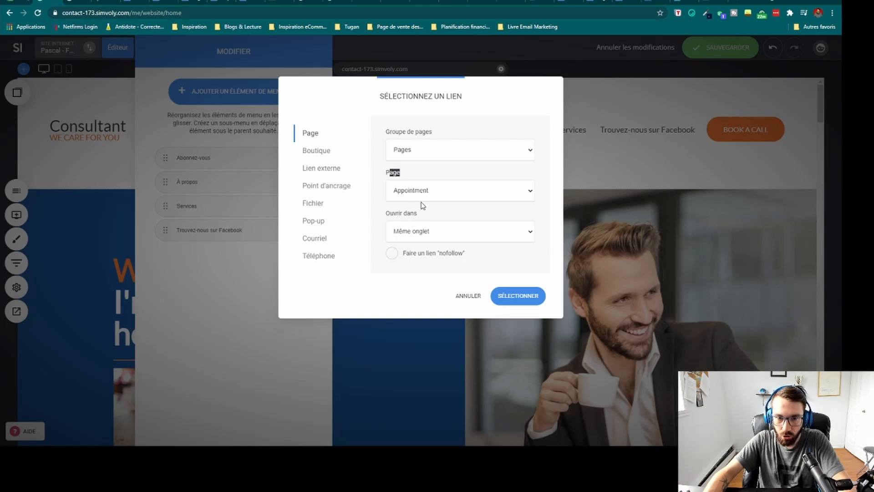
{"action": "left_click", "coordinate": [412, 232]}
{"action": "left_click", "coordinate": [496, 294]}
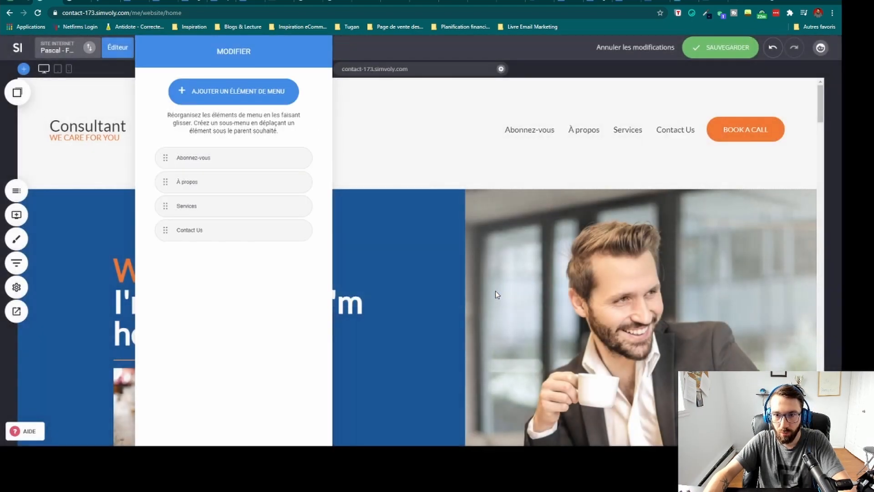
Step: Rename the Contact Us menu item as "Contactez-nous" and save the site changes
{"action": "double_click", "coordinate": [199, 230]}
{"action": "key", "text": "BackSpace"}
{"action": "key", "text": "BackSpace"}
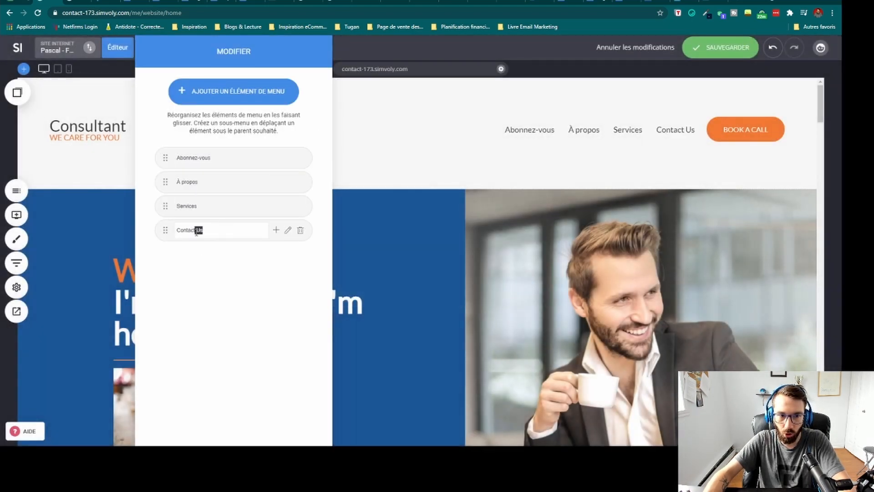
{"action": "type", "text": "ez-nou"}
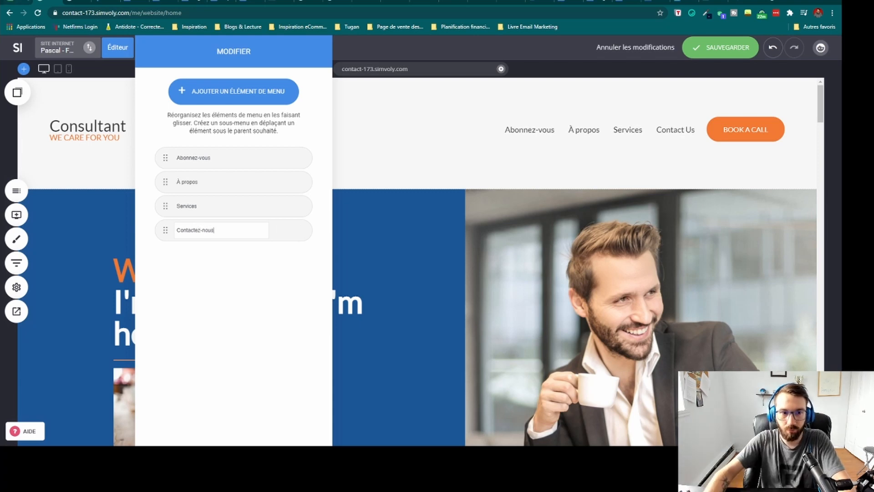
{"action": "left_click", "coordinate": [156, 318]}
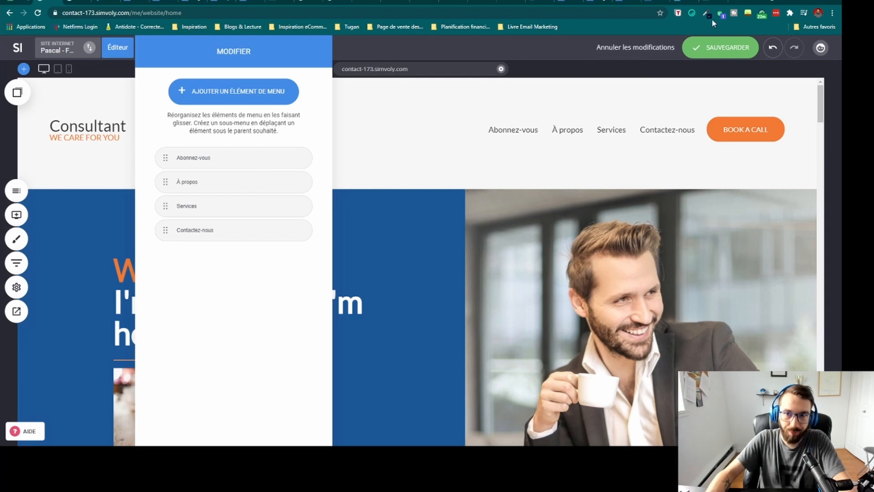
{"action": "left_click", "coordinate": [721, 46]}
Step: Switch to the pascal.marketing site to examine its header menu as an example, and return to the Simvoly editor
{"action": "left_click", "coordinate": [706, 2]}
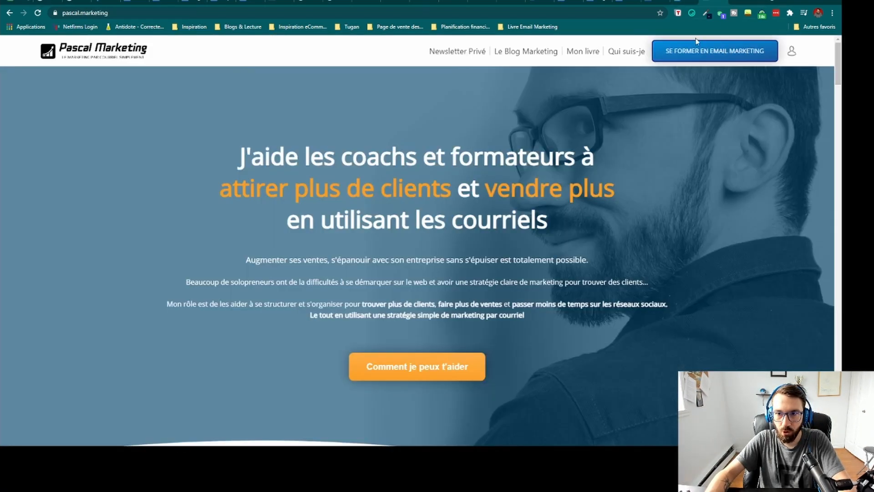
{"action": "mouse_move", "coordinate": [620, 59]}
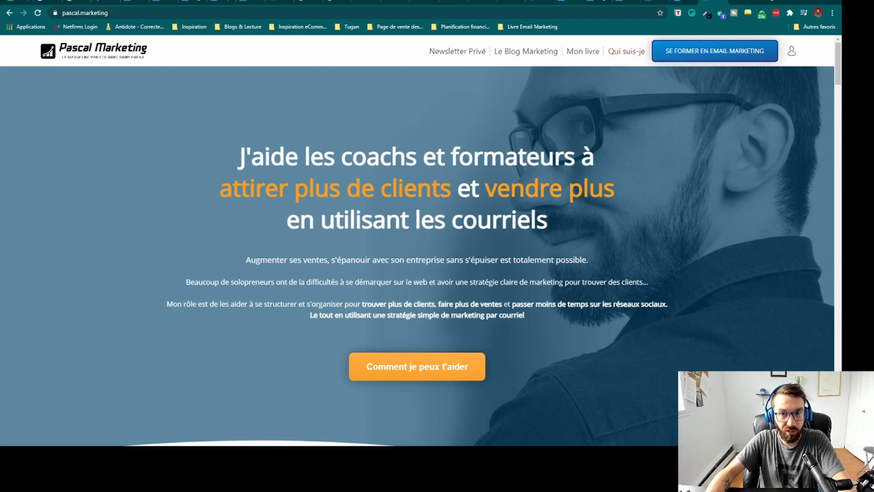
{"action": "left_click", "coordinate": [39, 2]}
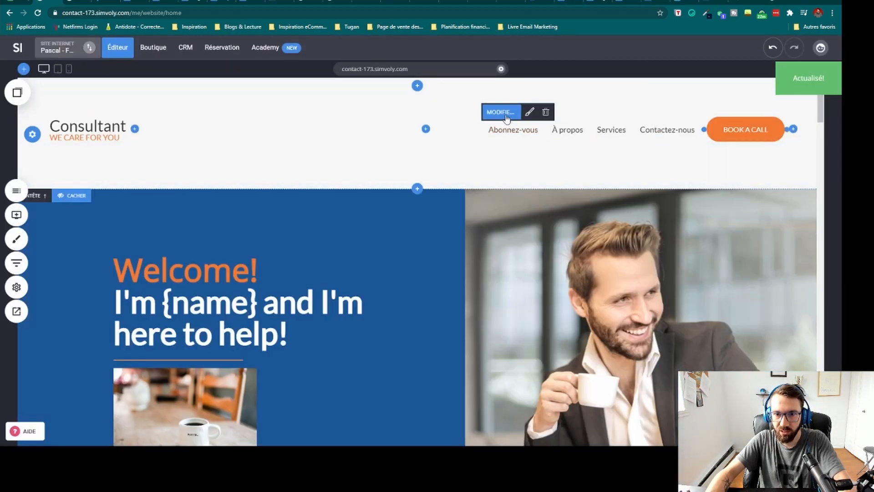
Step: Add a header menu item with an external link to Facebook.com and the label "Facebook"
{"action": "left_click", "coordinate": [506, 117]}
{"action": "left_click_drag", "start_coordinate": [689, 57], "coordinate": [255, 61]}
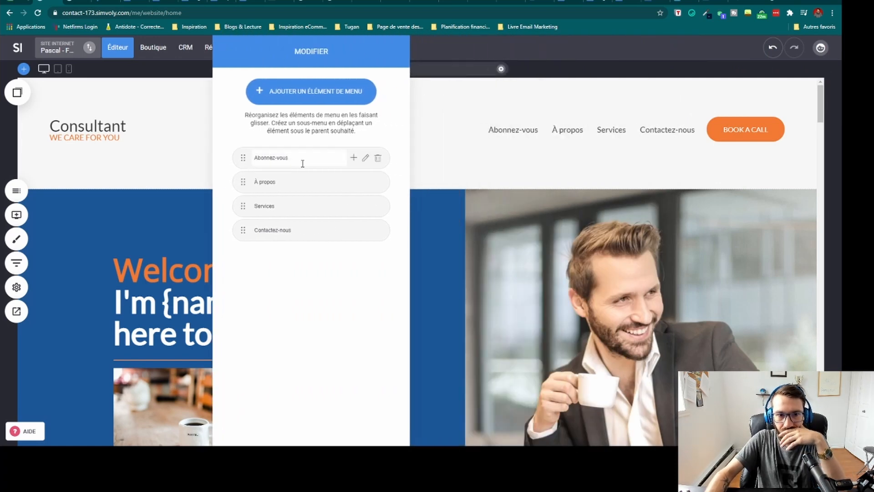
{"action": "left_click", "coordinate": [301, 96]}
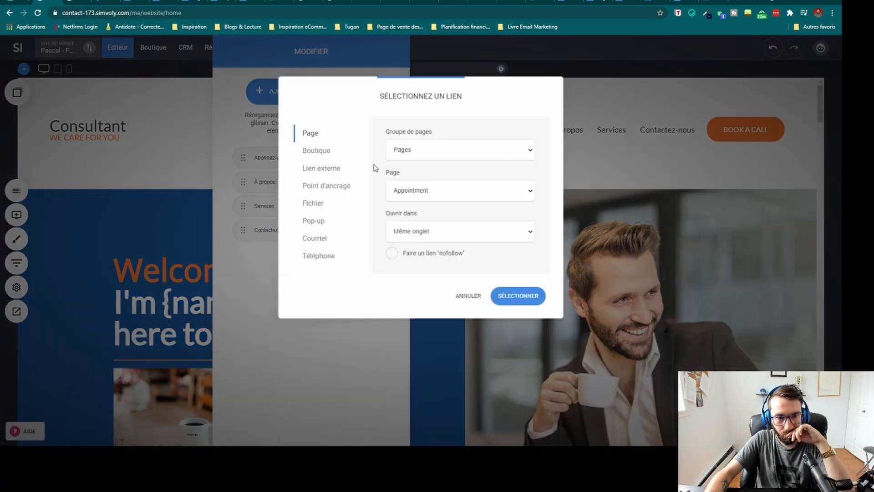
{"action": "left_click", "coordinate": [314, 168]}
{"action": "left_click", "coordinate": [416, 188]}
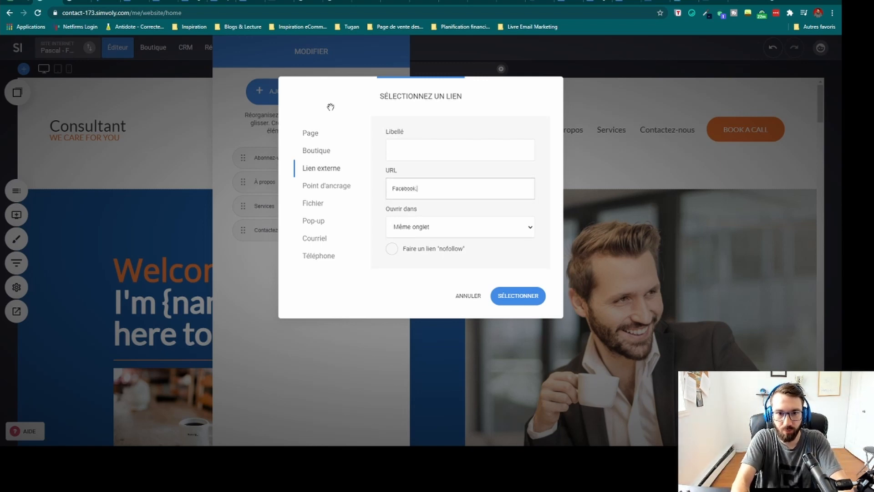
{"action": "left_click", "coordinate": [514, 294]}
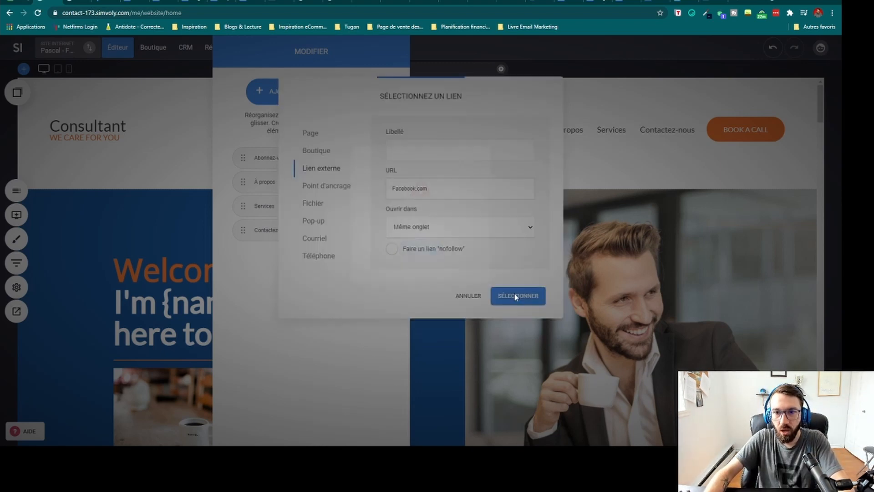
{"action": "left_click", "coordinate": [420, 251]}
{"action": "left_click", "coordinate": [430, 142]}
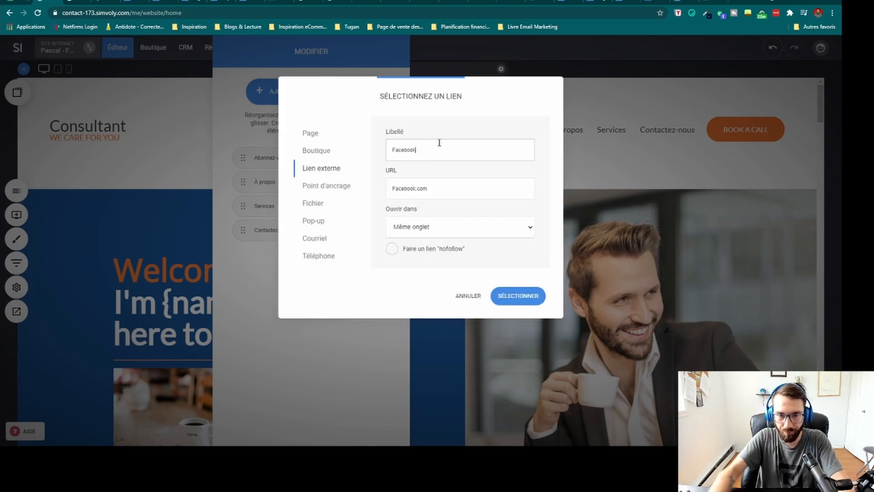
{"action": "left_click", "coordinate": [513, 296]}
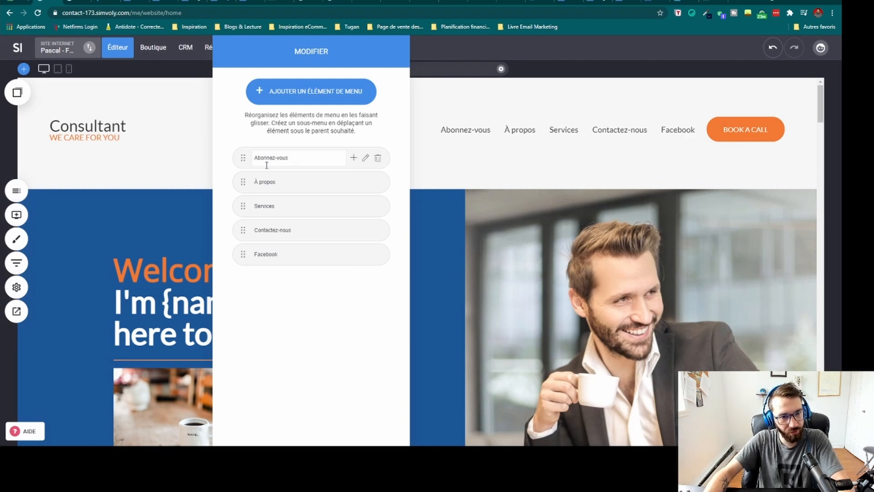
Step: Check the pascal.marketing header again and nest the Facebook item as a submenu entry under Abonnez-vous
{"action": "left_click", "coordinate": [702, 4]}
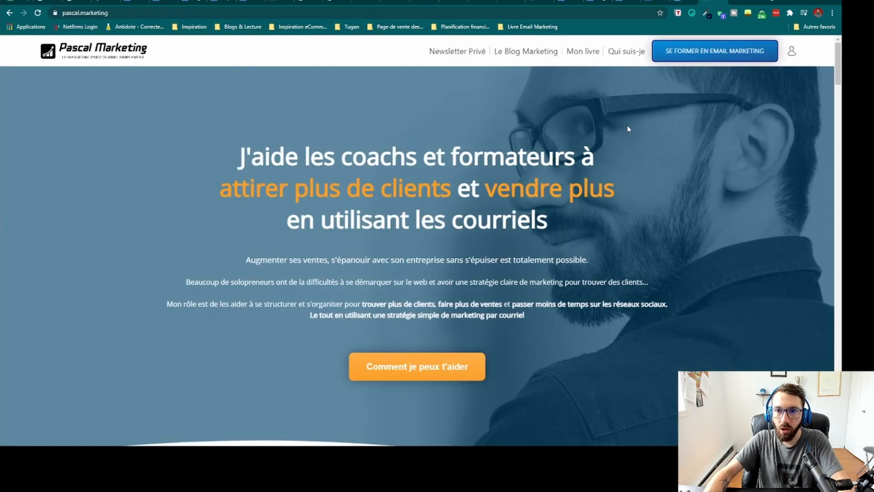
{"action": "left_click", "coordinate": [51, 2]}
{"action": "left_click_drag", "start_coordinate": [242, 253], "coordinate": [268, 182]}
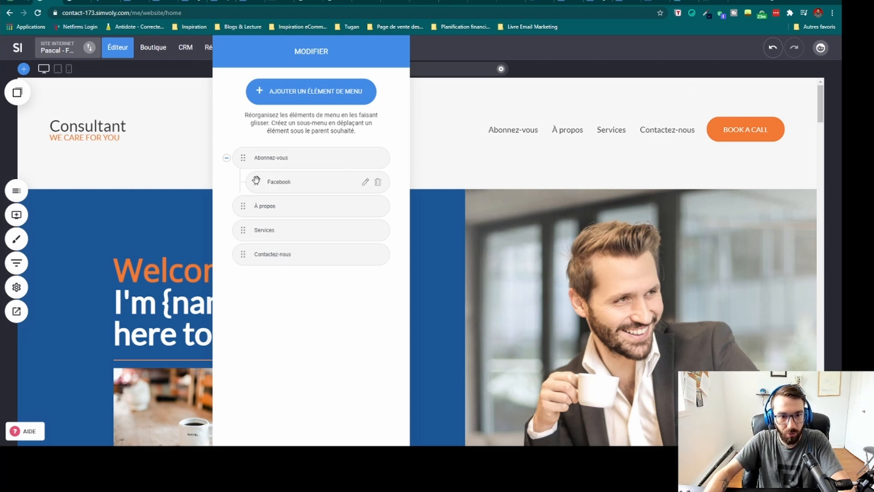
{"action": "left_click", "coordinate": [282, 91]}
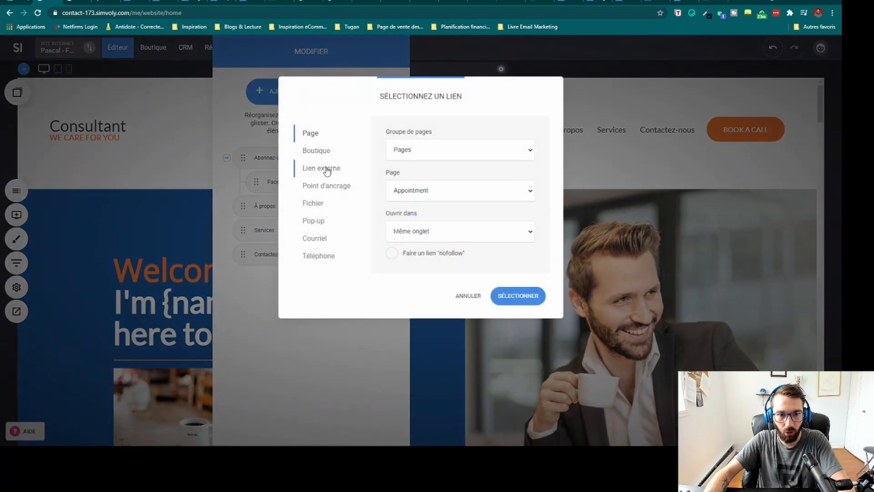
{"action": "left_click", "coordinate": [321, 169]}
{"action": "left_click", "coordinate": [422, 193]}
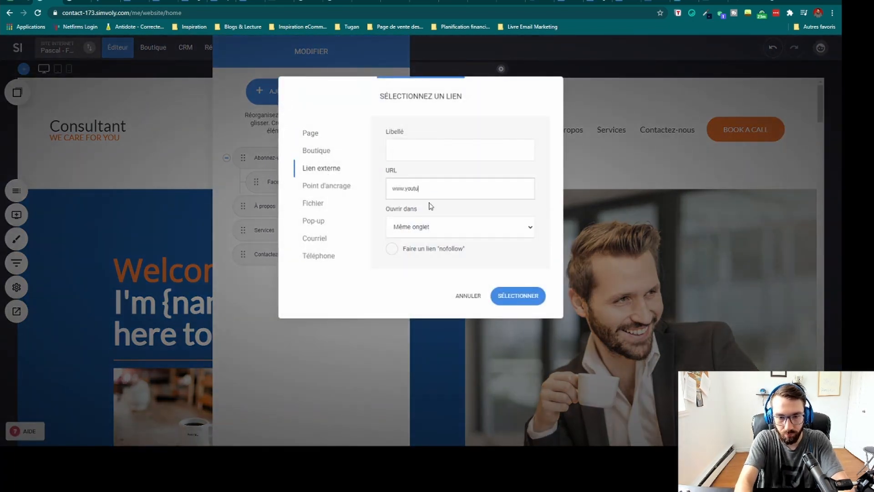
{"action": "left_click", "coordinate": [487, 153]}
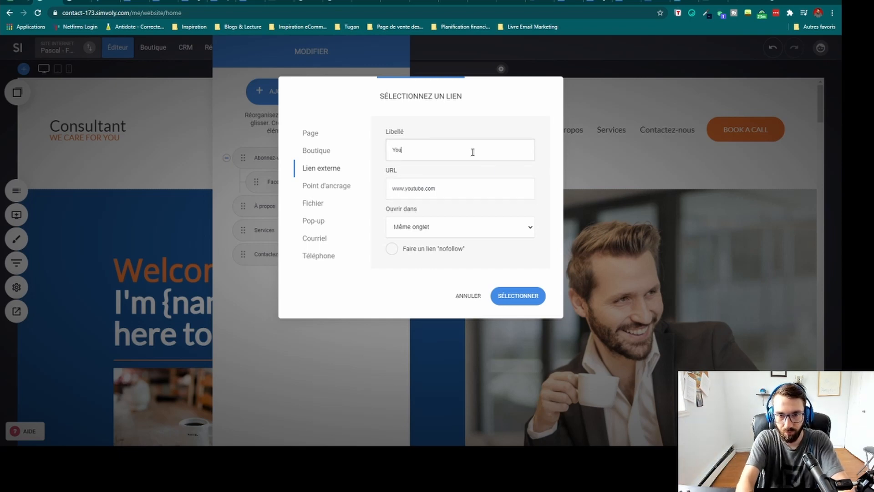
{"action": "type", "text": "YouTube"}
{"action": "left_click", "coordinate": [518, 297]}
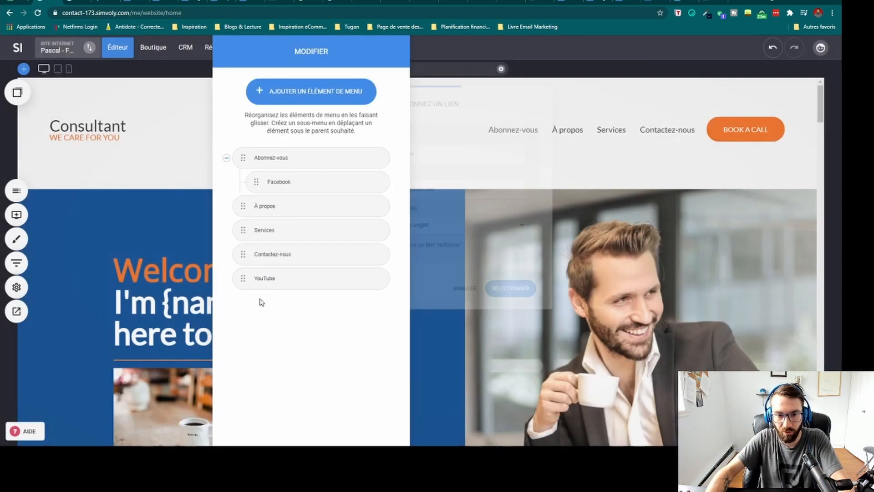
Step: Nest the YouTube item below Facebook in the Abonnez-vous submenu and save the site changes
{"action": "left_click_drag", "start_coordinate": [243, 277], "coordinate": [253, 205]}
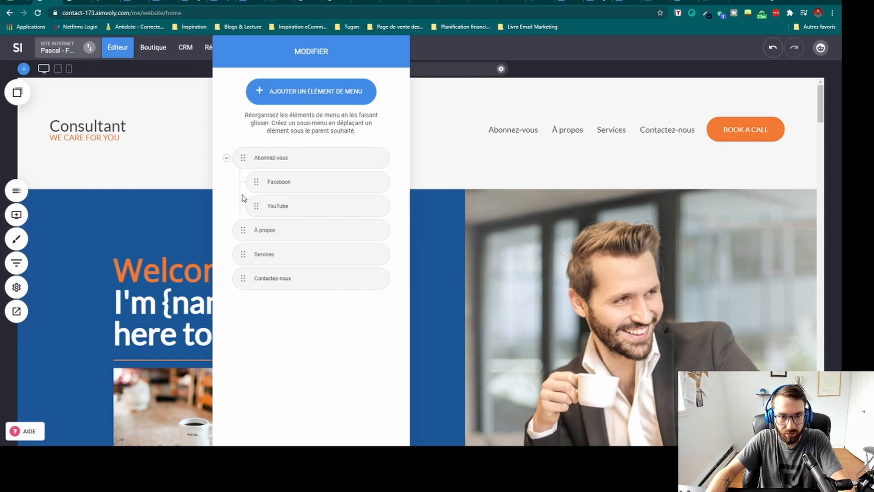
{"action": "left_click", "coordinate": [518, 133]}
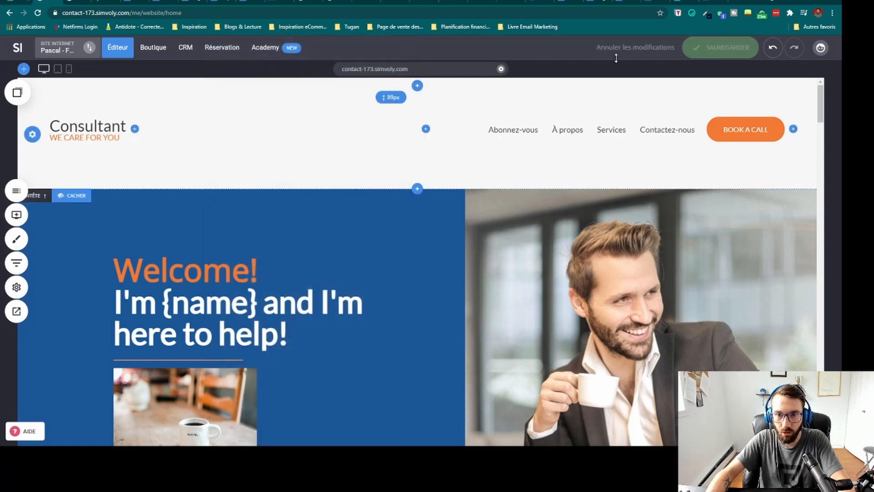
{"action": "left_click", "coordinate": [724, 49]}
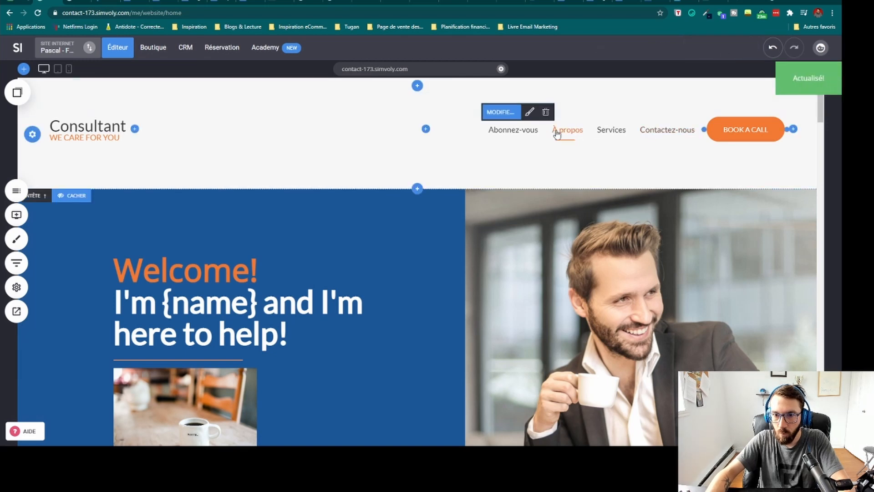
Step: View the published site at contact-173.simvoly.com to check the Abonnez-vous submenu, and return to the editor
{"action": "left_click", "coordinate": [385, 69]}
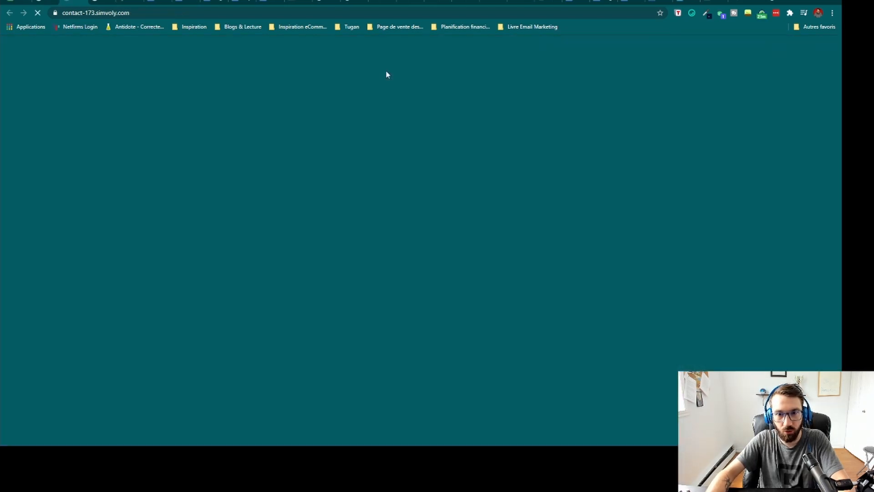
{"action": "mouse_move", "coordinate": [509, 84]}
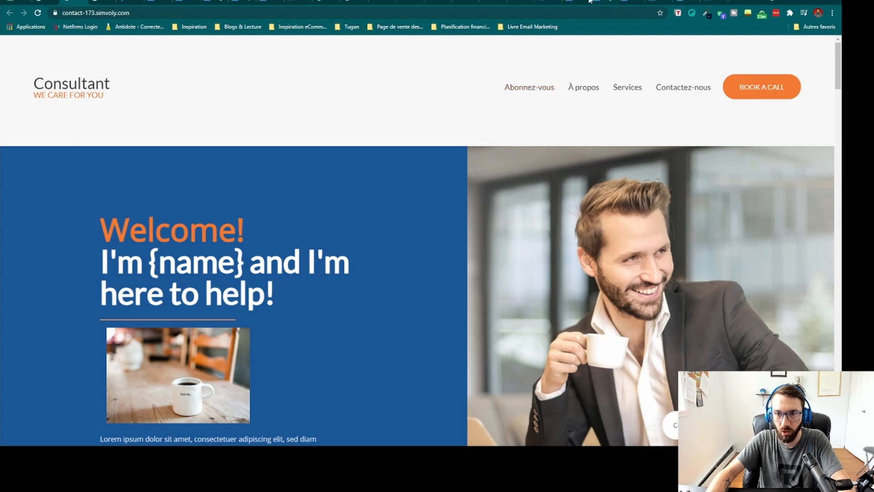
{"action": "left_click", "coordinate": [46, 2]}
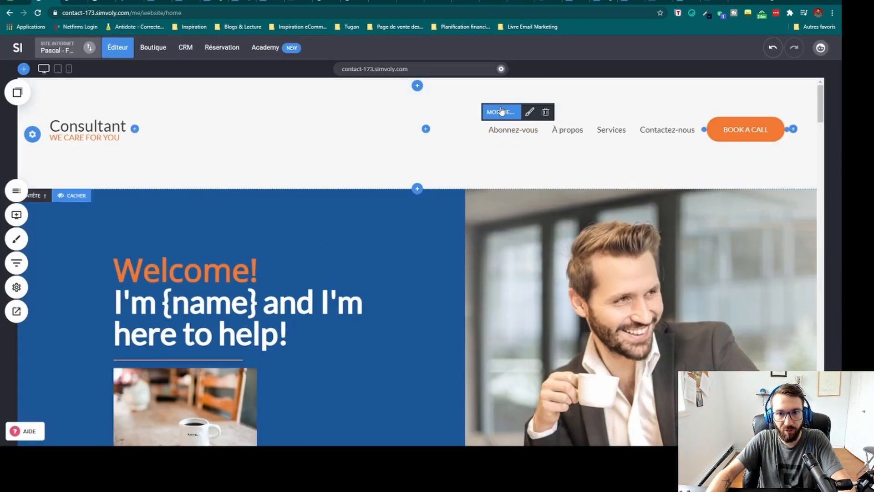
Step: Add a menu item for the Appointment page and try moving it around in the menu order
{"action": "left_click", "coordinate": [500, 111]}
{"action": "left_click", "coordinate": [745, 93]}
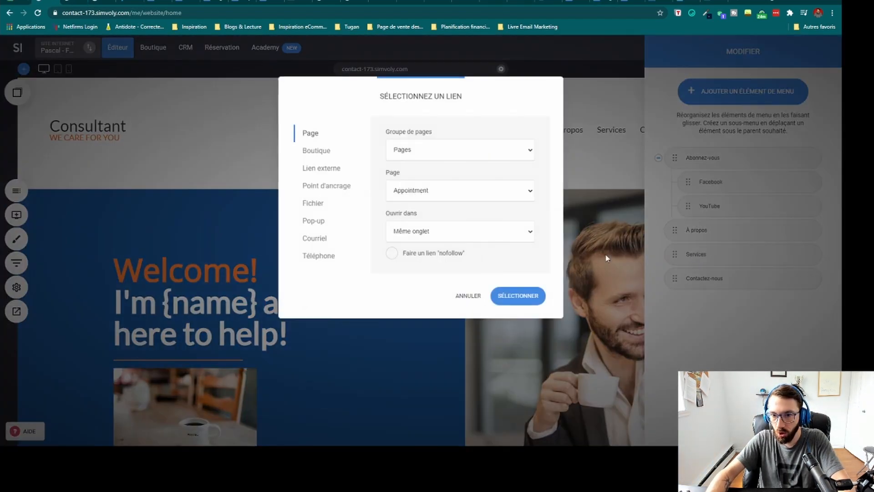
{"action": "left_click", "coordinate": [518, 296]}
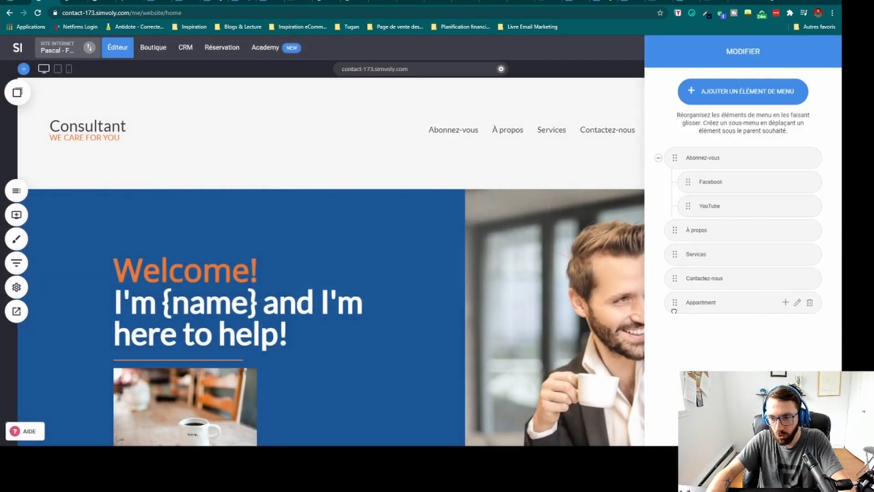
{"action": "left_click_drag", "start_coordinate": [674, 302], "coordinate": [712, 218]}
{"action": "left_click_drag", "start_coordinate": [674, 303], "coordinate": [680, 334]}
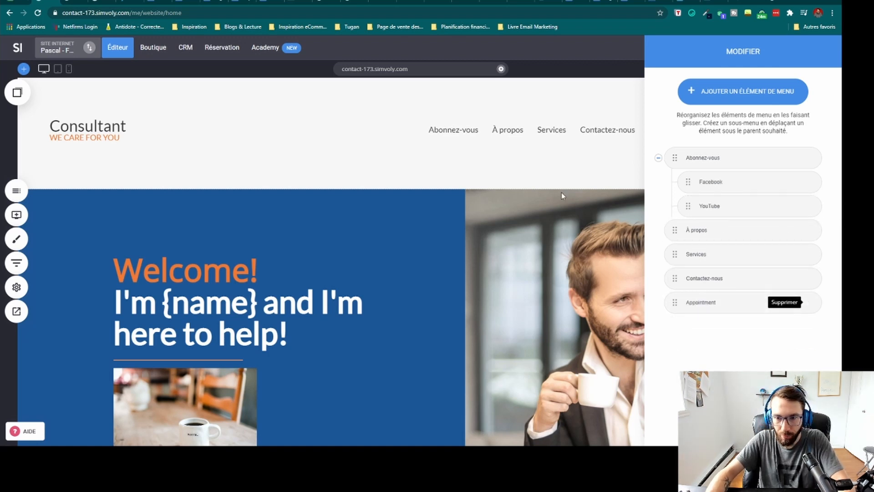
Step: Delete the Appointment menu item and close the menu editor
{"action": "left_click", "coordinate": [809, 309]}
{"action": "left_click", "coordinate": [457, 232]}
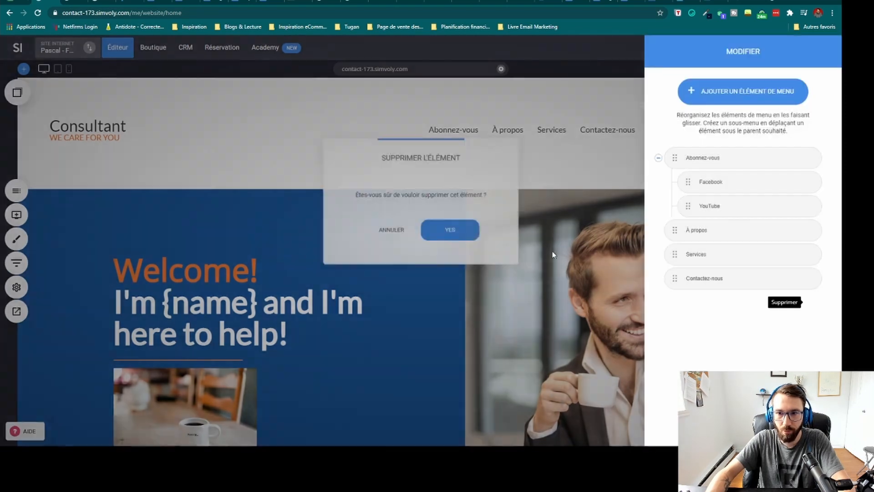
{"action": "left_click_drag", "start_coordinate": [755, 55], "coordinate": [335, 56]}
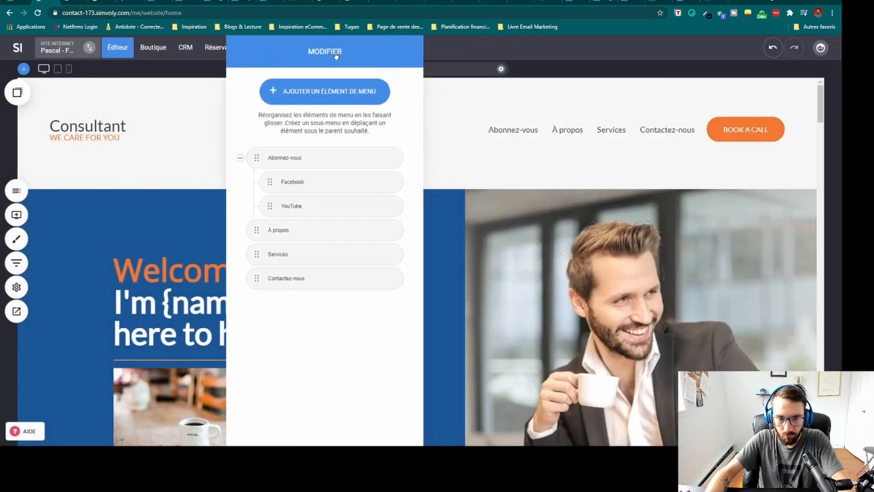
{"action": "left_click", "coordinate": [446, 125]}
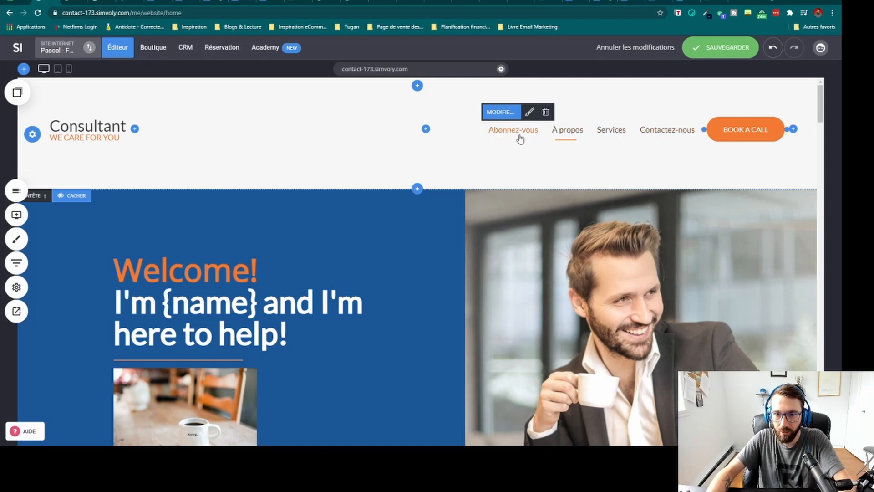
Step: Try the Verticale layout on the header menu, switch it to the Burger layout, and save the site
{"action": "left_click", "coordinate": [530, 113]}
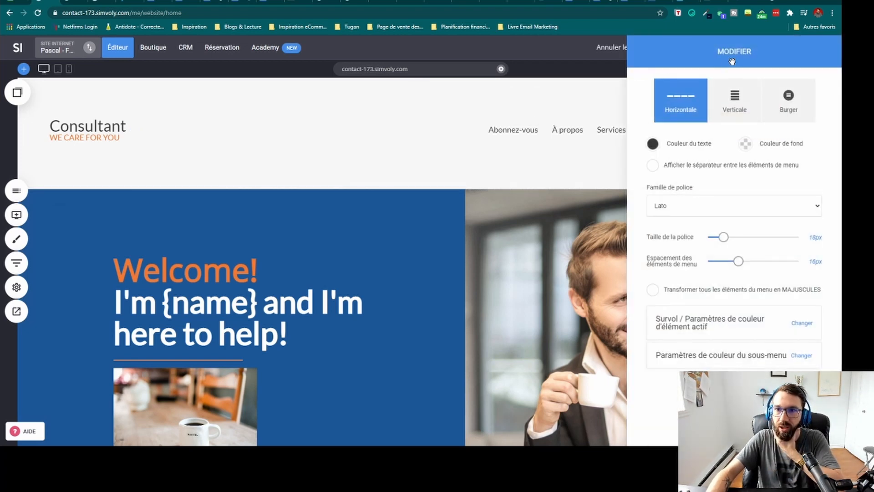
{"action": "left_click_drag", "start_coordinate": [732, 61], "coordinate": [320, 62]}
{"action": "left_click", "coordinate": [325, 107]}
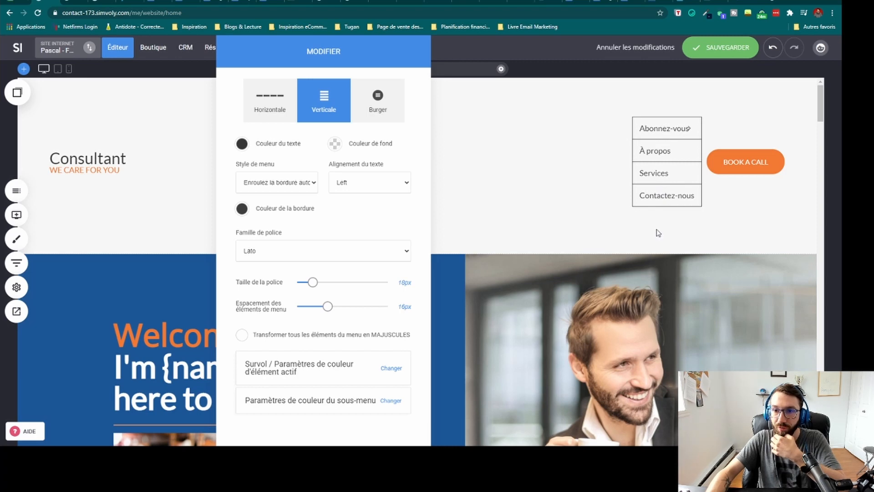
{"action": "left_click", "coordinate": [270, 103]}
{"action": "left_click", "coordinate": [382, 104]}
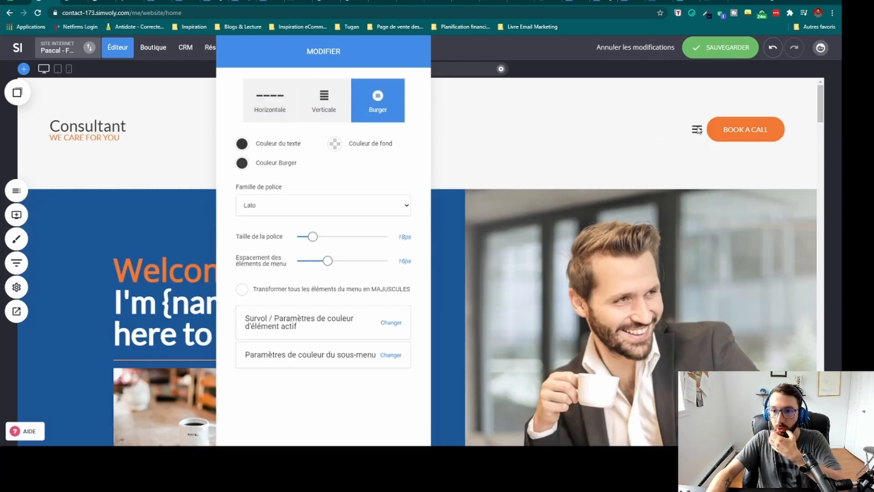
{"action": "left_click", "coordinate": [720, 48]}
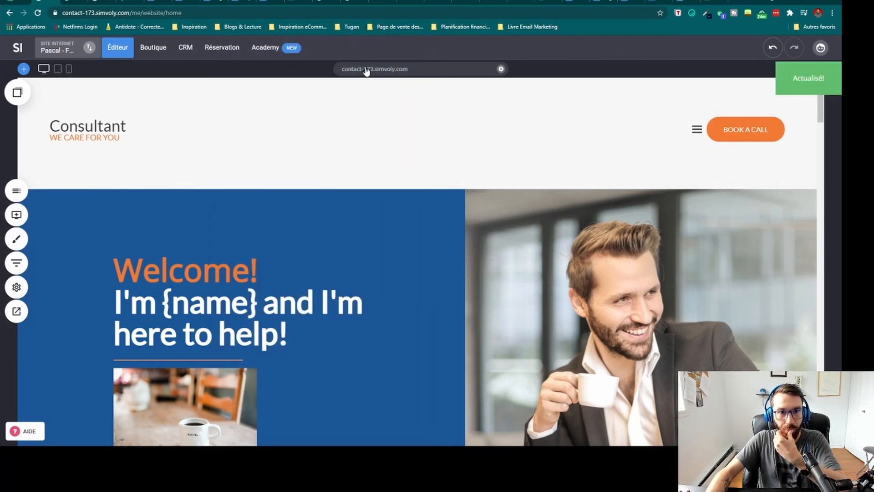
Step: View the published site, expand and close the burger menu there, and return to the editor
{"action": "left_click", "coordinate": [367, 69]}
{"action": "left_click", "coordinate": [712, 89]}
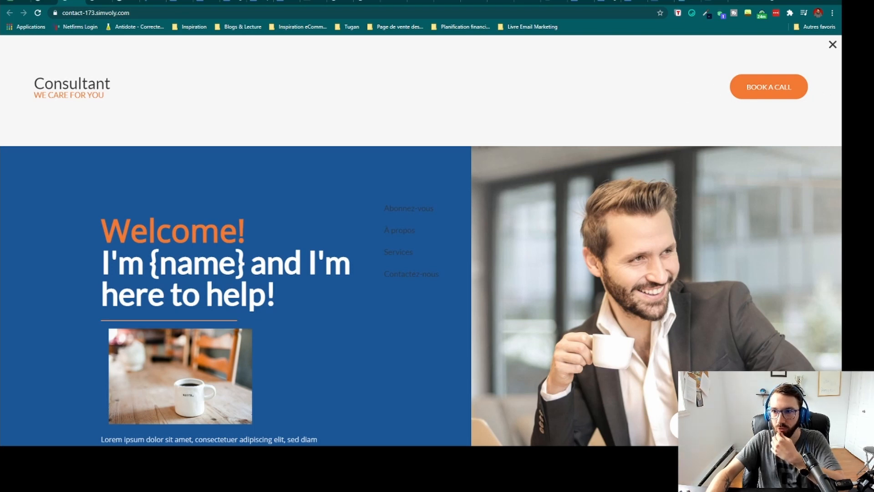
{"action": "left_click", "coordinate": [831, 47]}
{"action": "left_click", "coordinate": [35, 4]}
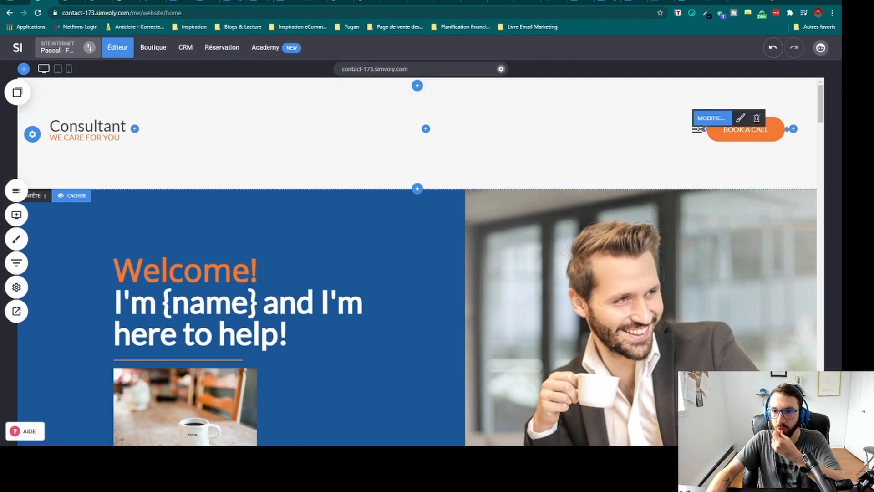
Step: Give the header menu a bright blue background colour and switch its layout back to Horizontale
{"action": "left_click", "coordinate": [739, 119]}
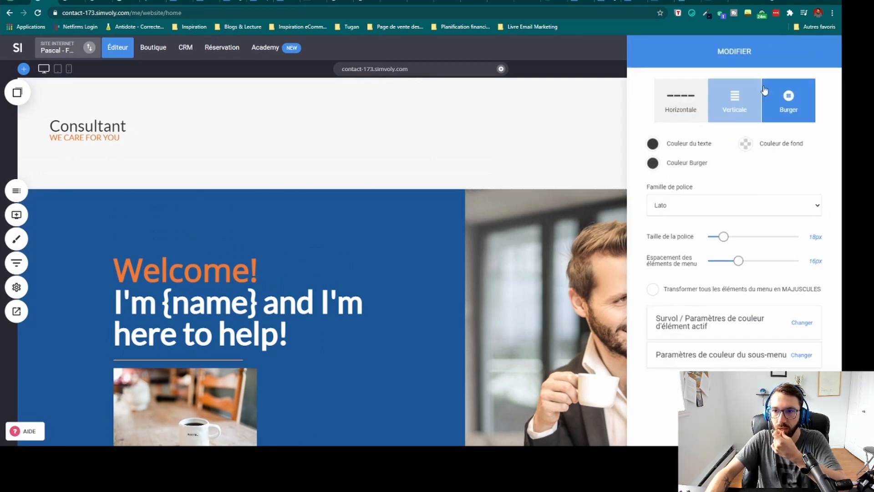
{"action": "left_click", "coordinate": [746, 146]}
{"action": "left_click", "coordinate": [778, 154]}
{"action": "left_click", "coordinate": [825, 137]}
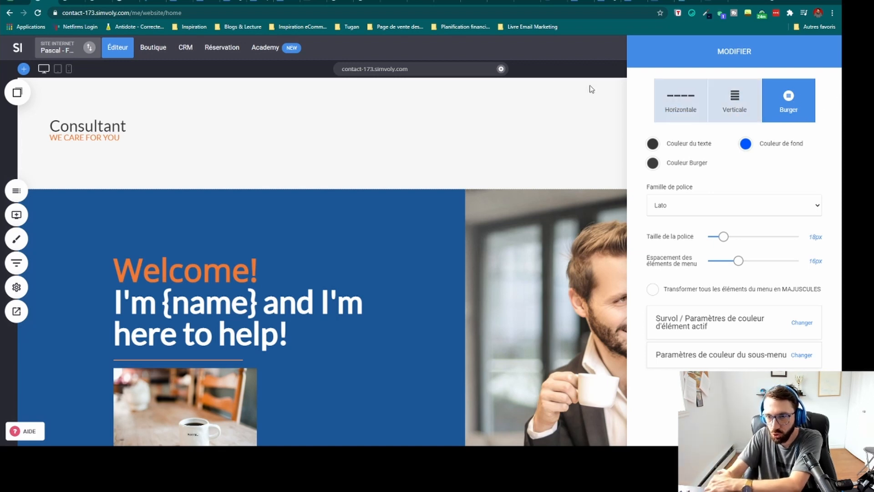
{"action": "left_click", "coordinate": [668, 106]}
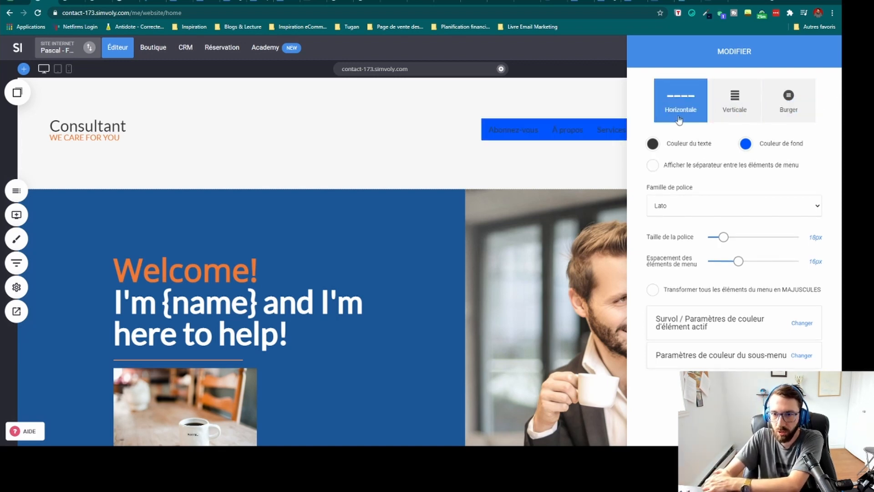
Step: Set the horizontal header menu's background colour to white (#FFFFFF)
{"action": "left_click", "coordinate": [742, 147]}
{"action": "left_click_drag", "start_coordinate": [738, 170], "coordinate": [688, 141]}
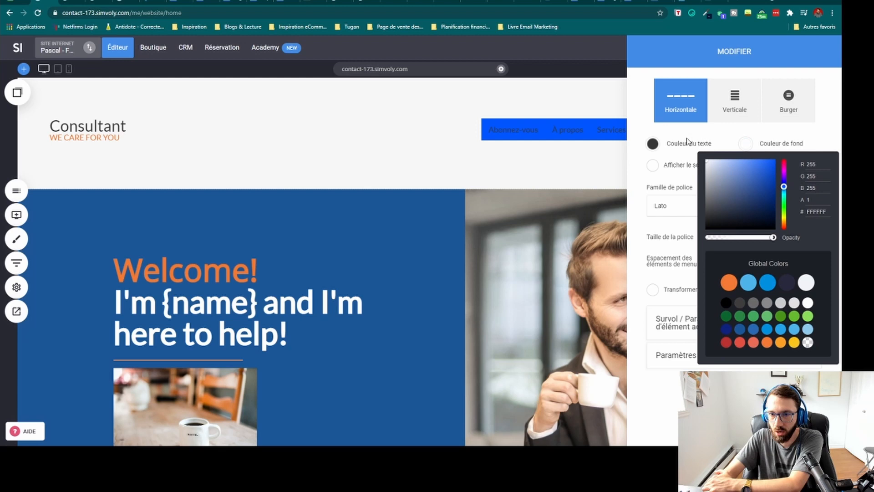
{"action": "left_click", "coordinate": [638, 101]}
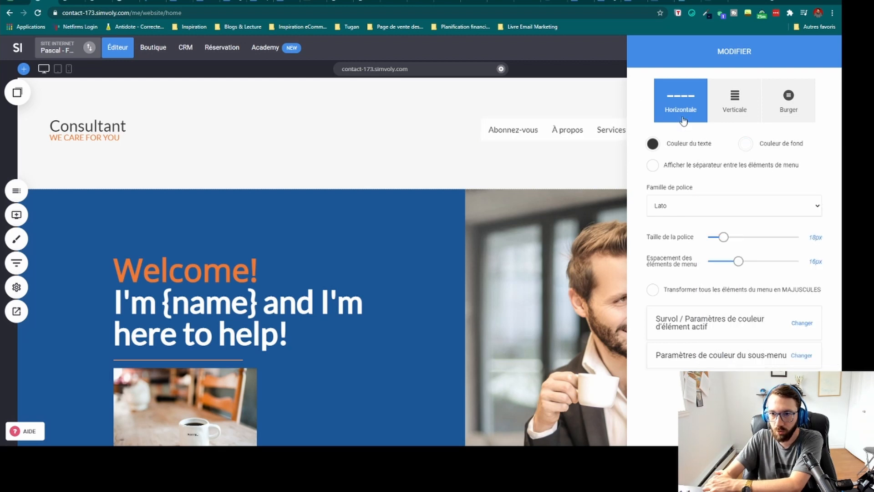
{"action": "left_click", "coordinate": [746, 146]}
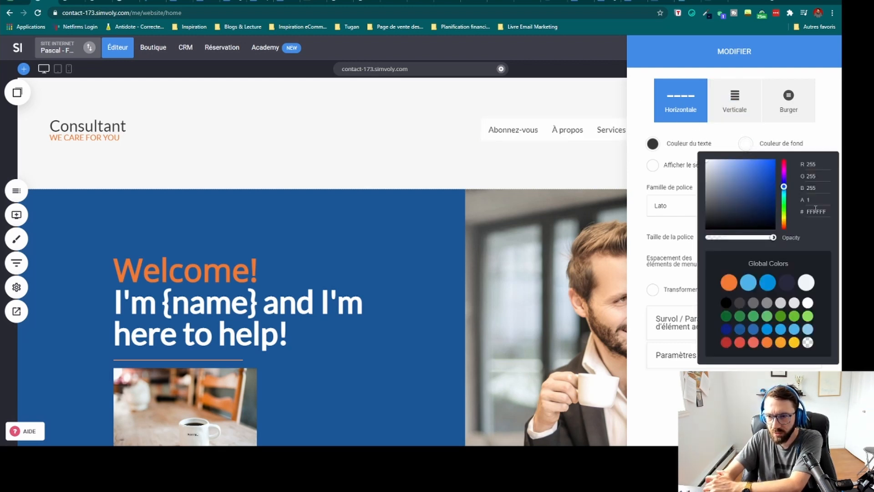
{"action": "left_click", "coordinate": [637, 118]}
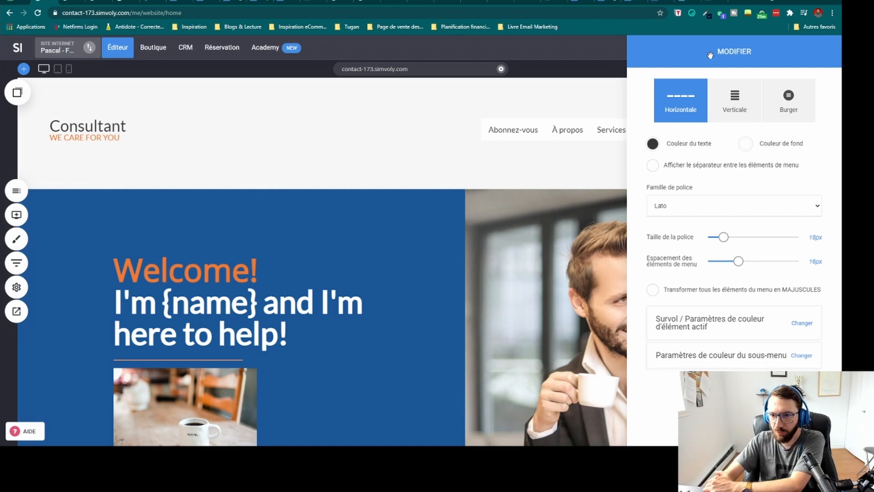
Step: Set the header menu's text colour to the orange global colour
{"action": "left_click", "coordinate": [653, 144]}
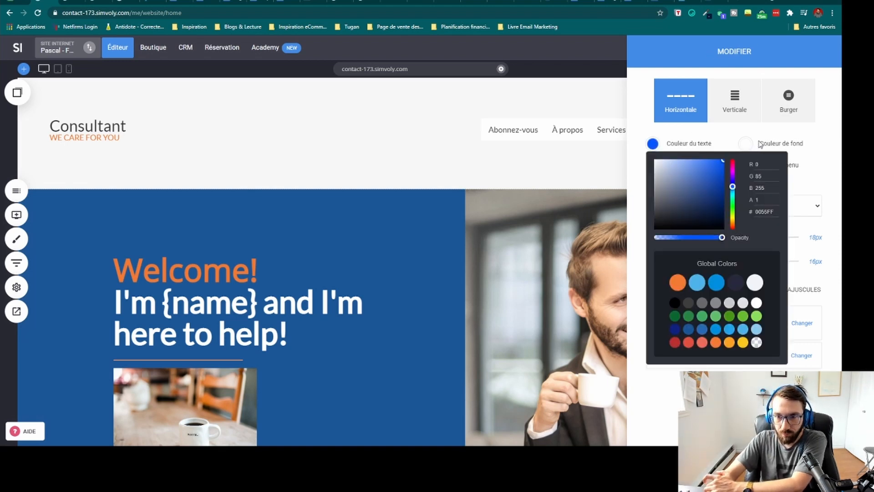
{"action": "left_click", "coordinate": [673, 288]}
{"action": "left_click", "coordinate": [637, 194]}
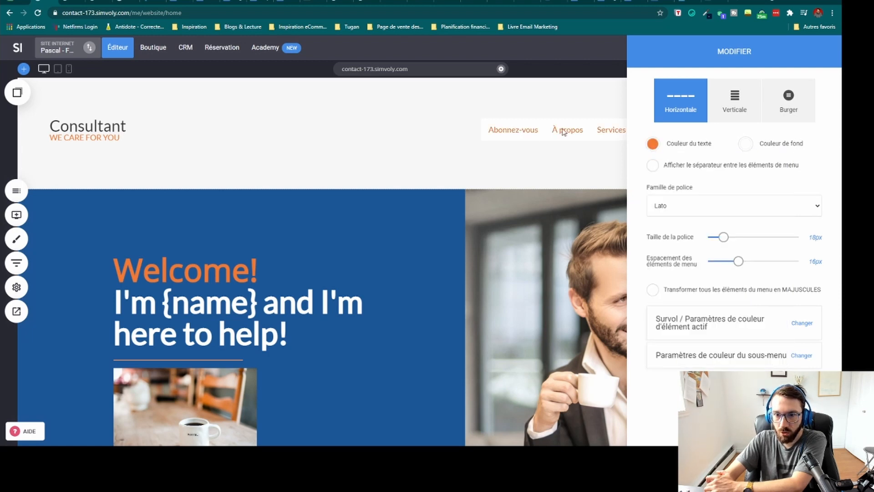
Step: Try an orange #FF5C00 background on the header menu, and make the background fully transparent with opacity 0
{"action": "left_click", "coordinate": [745, 145]}
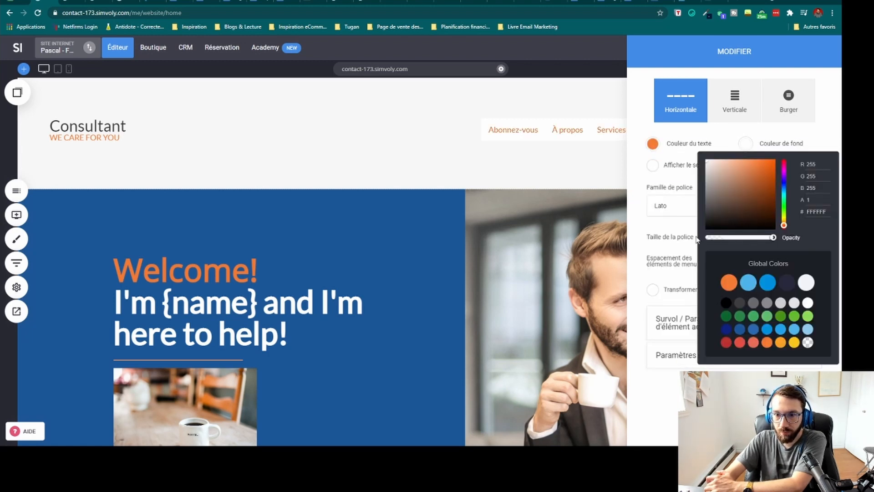
{"action": "left_click_drag", "start_coordinate": [697, 239], "coordinate": [657, 237]}
{"action": "left_click_drag", "start_coordinate": [759, 173], "coordinate": [775, 159]}
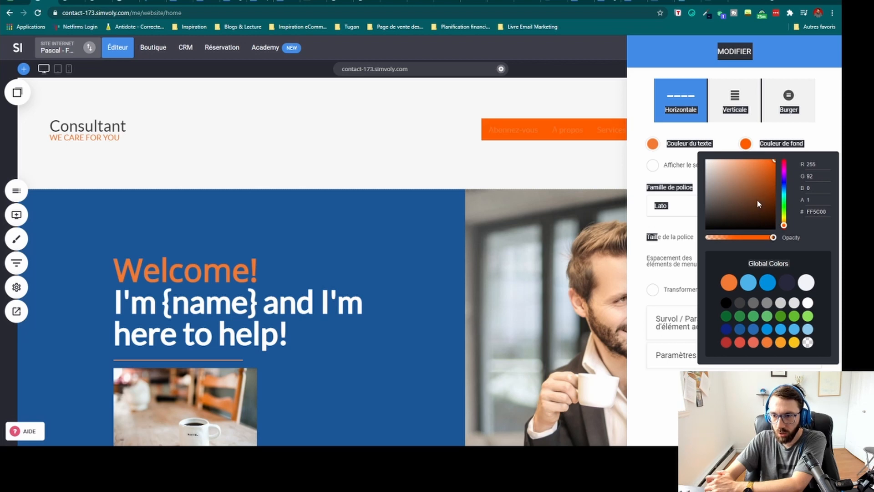
{"action": "mouse_move", "coordinate": [757, 203]}
{"action": "left_mouse_down"}
{"action": "mouse_move", "coordinate": [737, 237]}
{"action": "mouse_move", "coordinate": [704, 244]}
{"action": "left_mouse_up"}
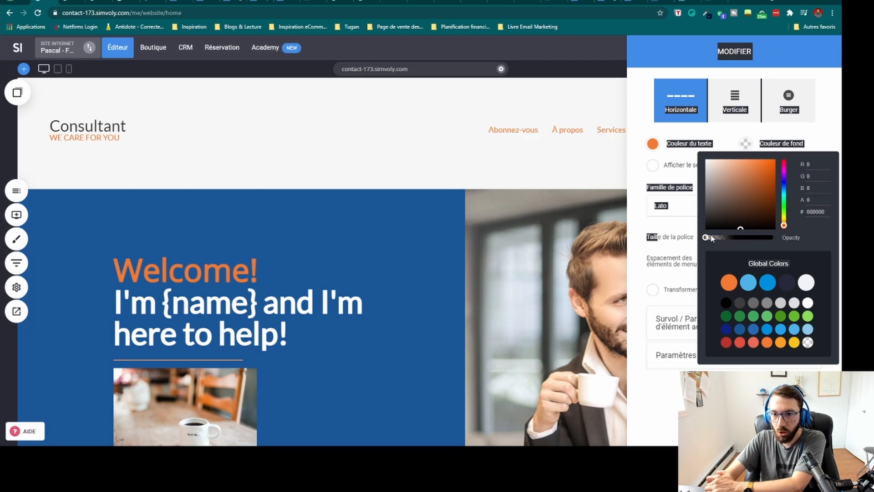
{"action": "left_click", "coordinate": [669, 143]}
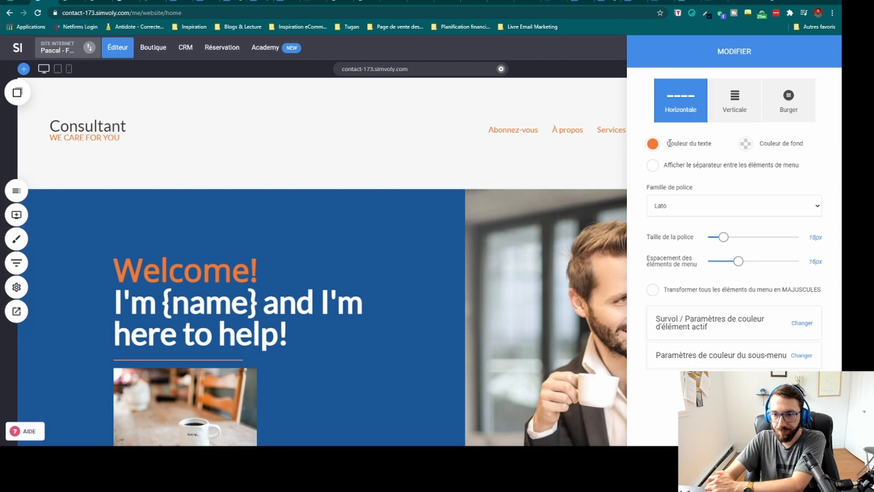
Step: Show separators between the header menu items and colour them black (#000000)
{"action": "left_click", "coordinate": [652, 166]}
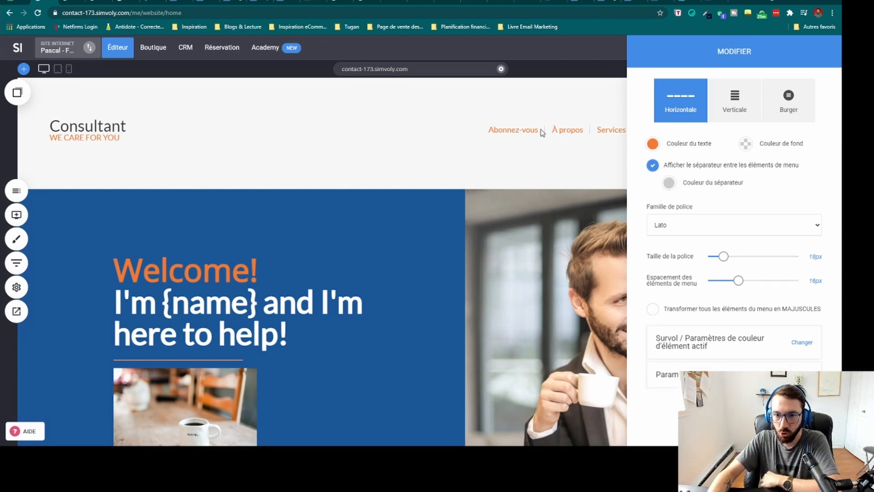
{"action": "left_click_drag", "start_coordinate": [667, 55], "coordinate": [247, 50]}
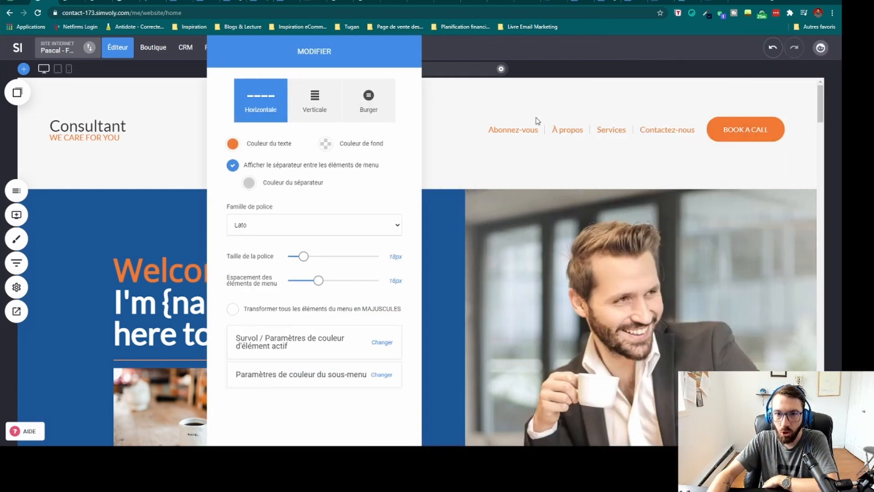
{"action": "left_click", "coordinate": [249, 185]}
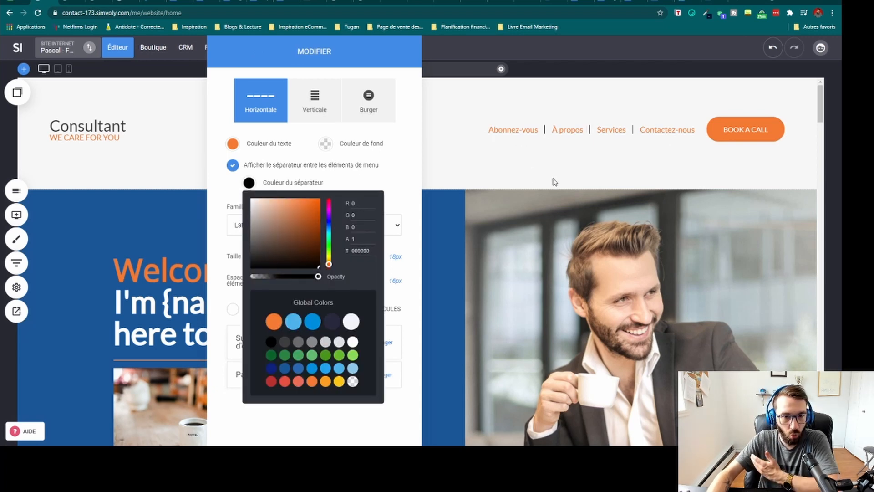
{"action": "left_click", "coordinate": [214, 128]}
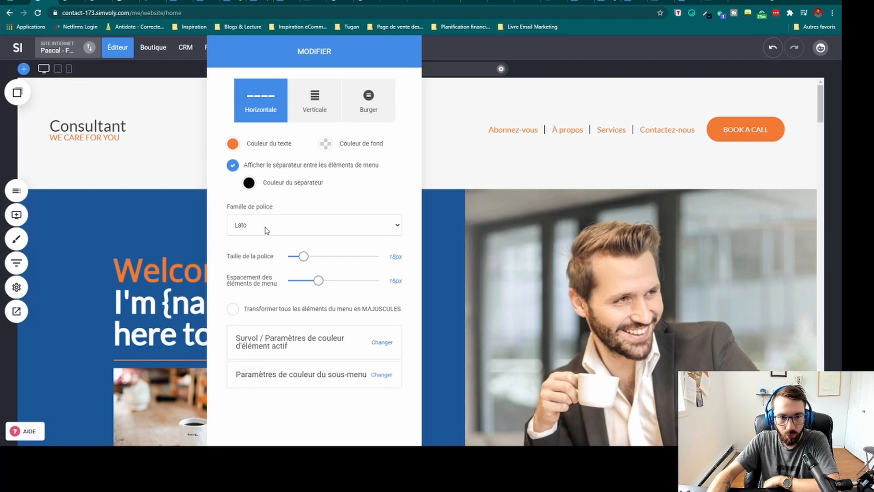
Step: Set the header menu's font to Courier New at 20px with 14px spacing between items
{"action": "left_click", "coordinate": [266, 275]}
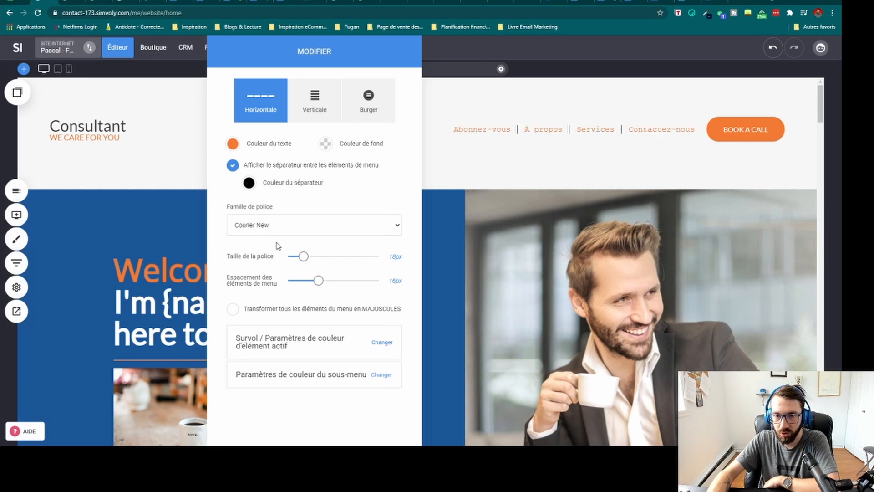
{"action": "mouse_move", "coordinate": [303, 257]}
{"action": "left_mouse_down"}
{"action": "mouse_move", "coordinate": [335, 261]}
{"action": "mouse_move", "coordinate": [308, 259]}
{"action": "left_mouse_up"}
{"action": "left_click_drag", "start_coordinate": [299, 258], "coordinate": [314, 282]}
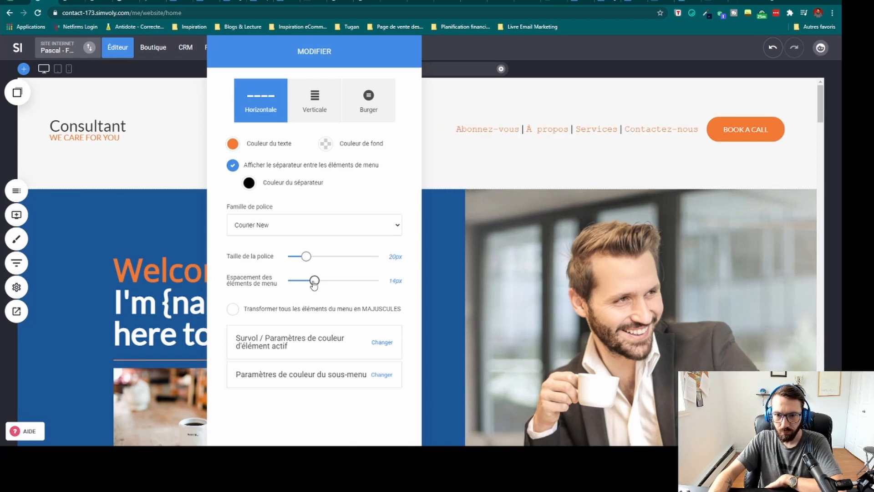
Step: Turn on uppercase for all header menu items, toggling the option off and on to compare
{"action": "left_click", "coordinate": [234, 312]}
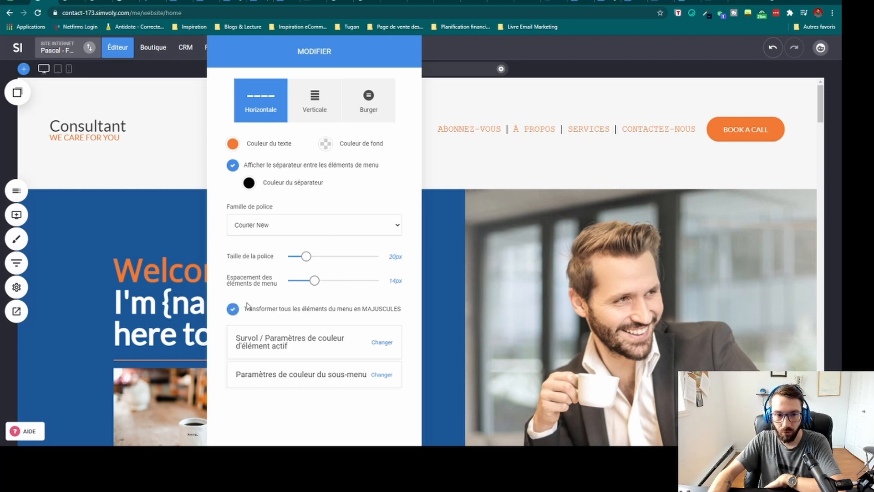
{"action": "left_click", "coordinate": [233, 312]}
{"action": "left_click", "coordinate": [234, 310]}
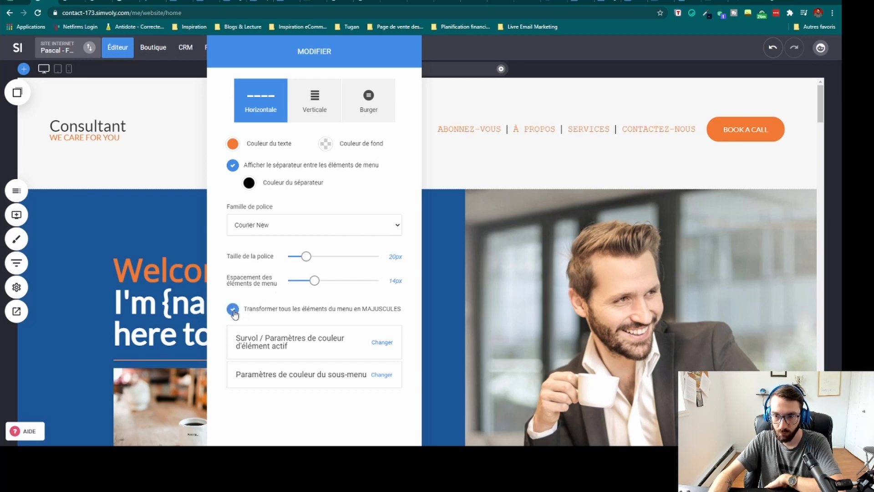
{"action": "left_click", "coordinate": [233, 310]}
{"action": "left_click", "coordinate": [233, 310]}
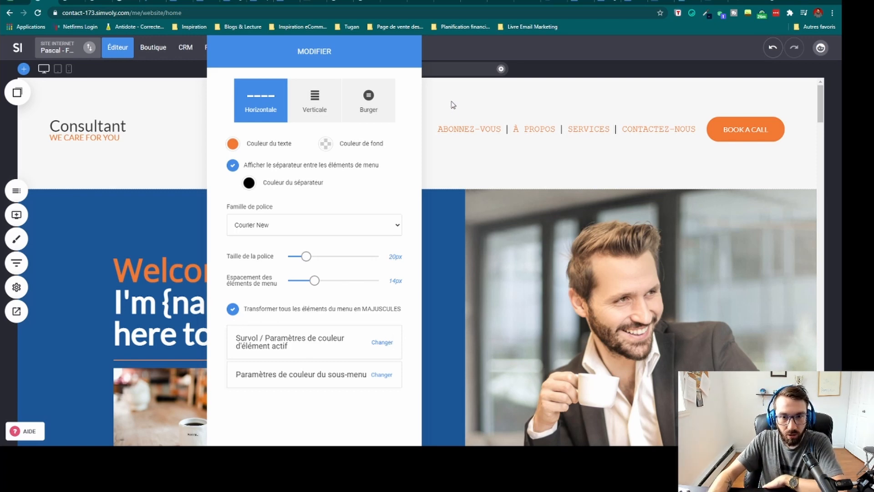
Step: Change the header menu's text colour to near-black #080504 and close its style settings
{"action": "left_click", "coordinate": [233, 143]}
{"action": "left_click", "coordinate": [269, 227]}
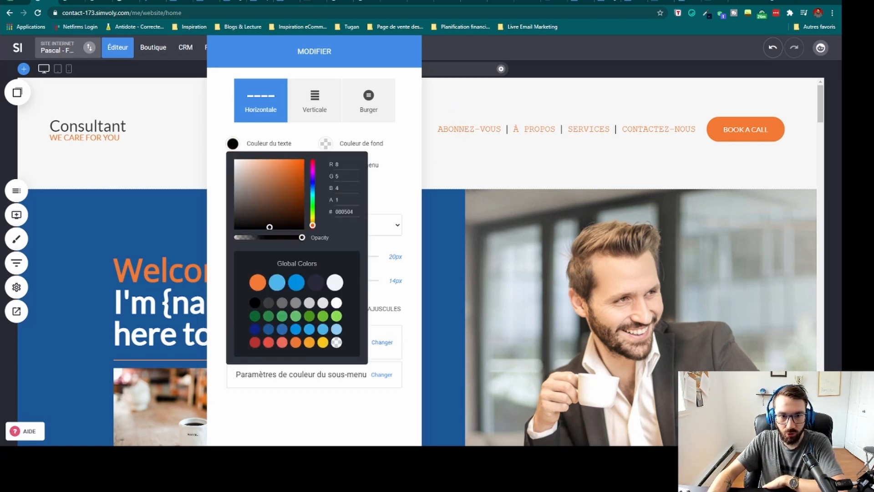
{"action": "left_click", "coordinate": [410, 184]}
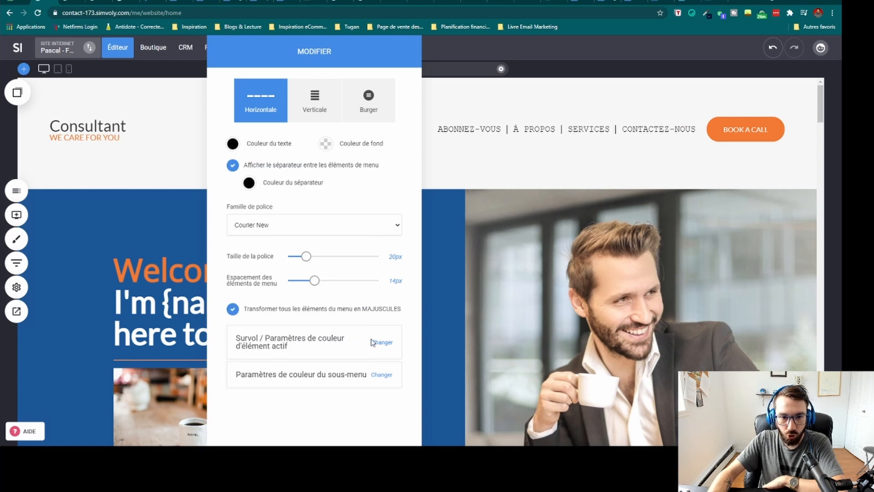
{"action": "left_click", "coordinate": [580, 152]}
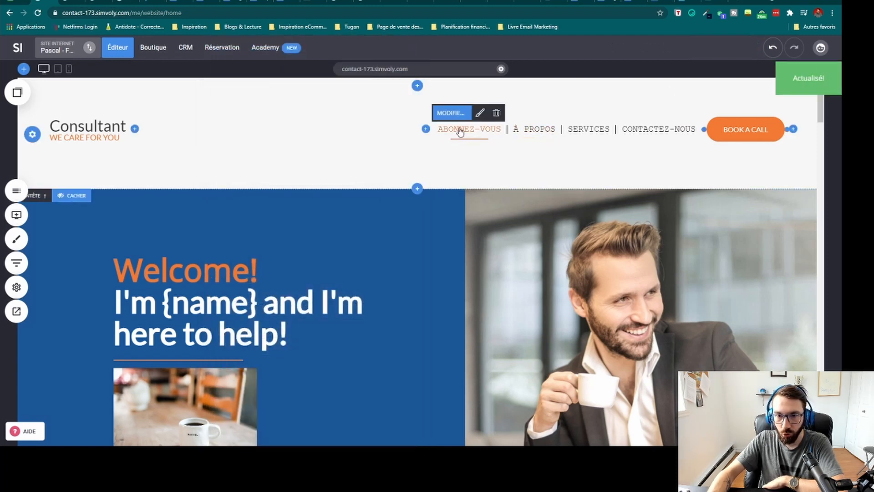
Step: Set the hover/active text colour of the header menu items to bright green #00FF36
{"action": "left_click", "coordinate": [479, 114]}
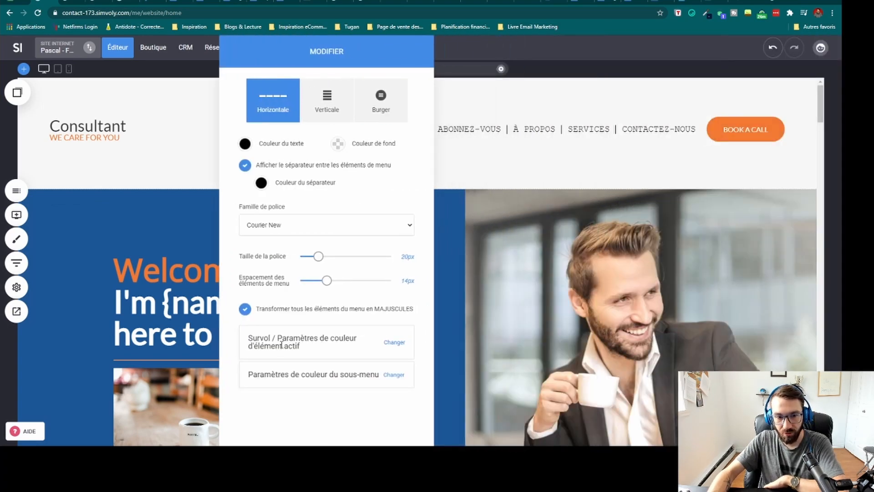
{"action": "left_click_drag", "start_coordinate": [245, 339], "coordinate": [309, 351]}
{"action": "left_click", "coordinate": [309, 353]}
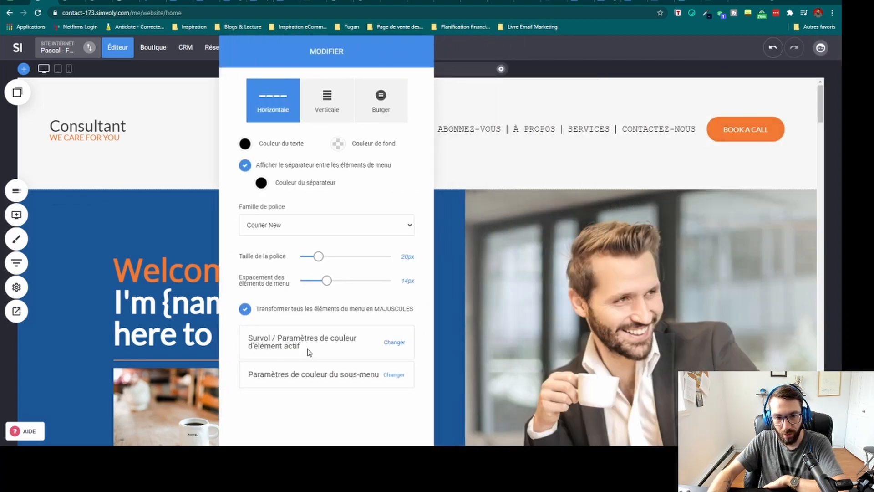
{"action": "left_click", "coordinate": [394, 342]}
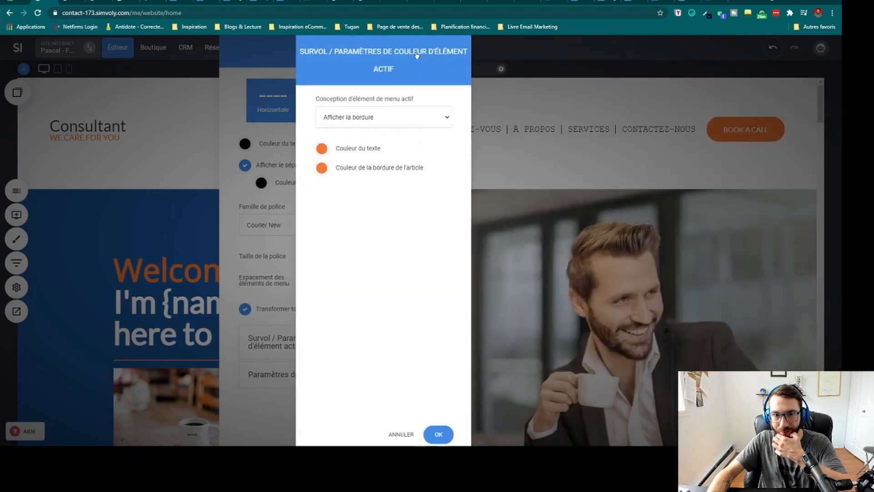
{"action": "left_click", "coordinate": [224, 148]}
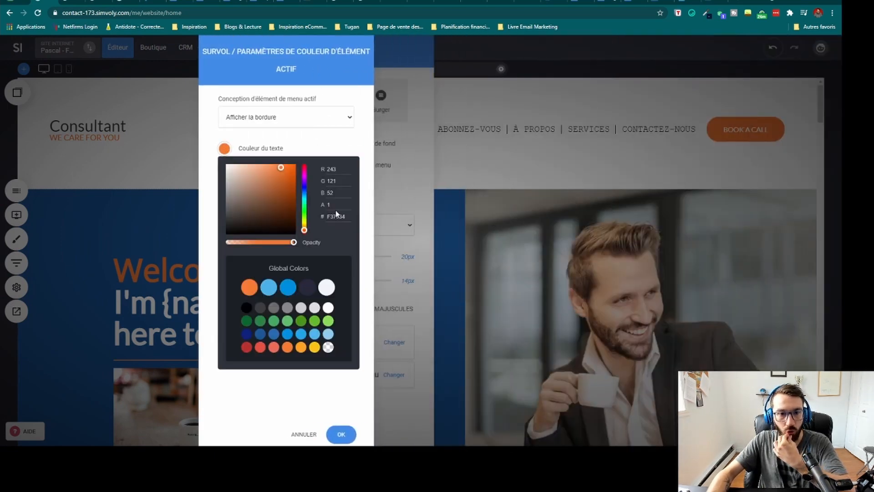
{"action": "left_click_drag", "start_coordinate": [305, 192], "coordinate": [304, 208]}
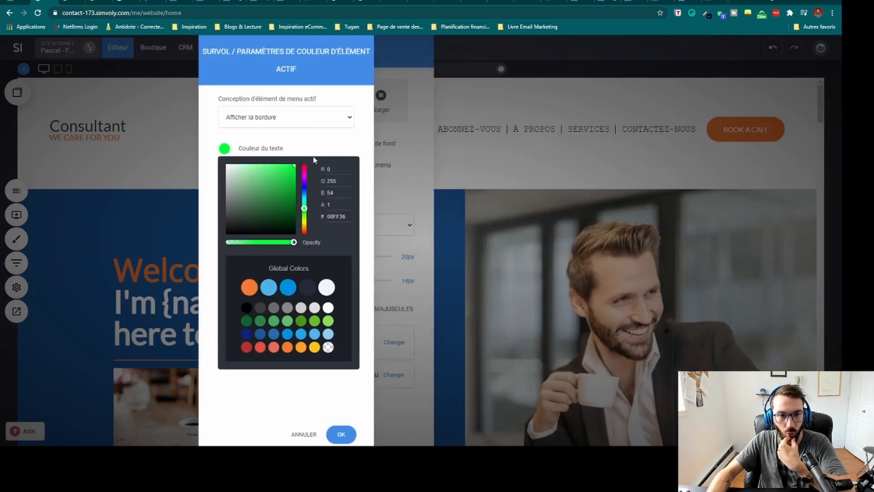
{"action": "left_click", "coordinate": [328, 148]}
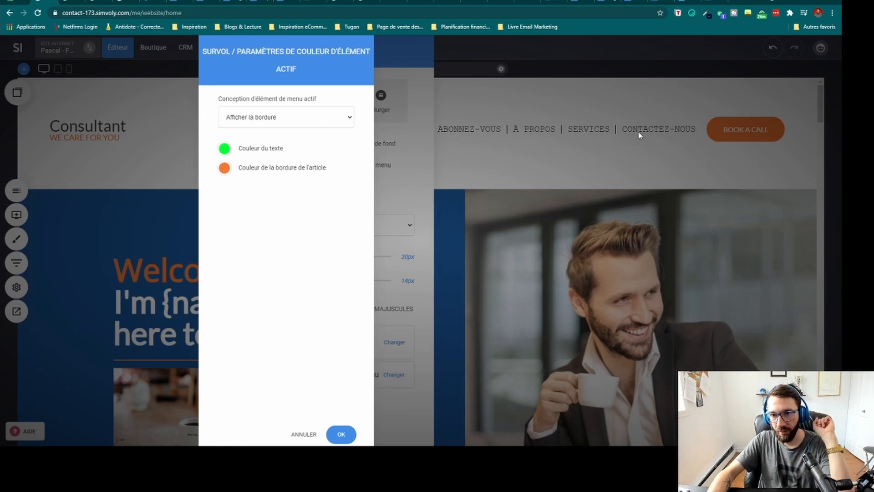
Step: Reload the published site to examine the header menu and its hover effect, and return to the editor
{"action": "left_click", "coordinate": [65, 2]}
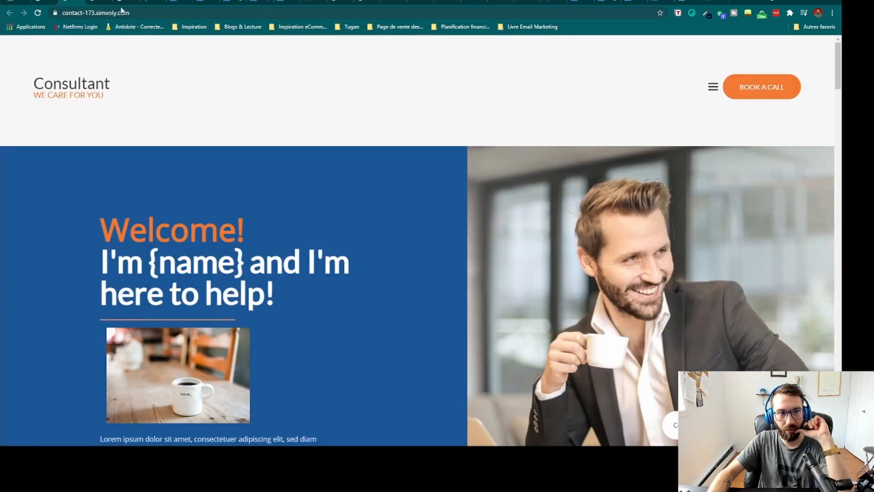
{"action": "left_click", "coordinate": [39, 12]}
{"action": "mouse_move", "coordinate": [468, 86]}
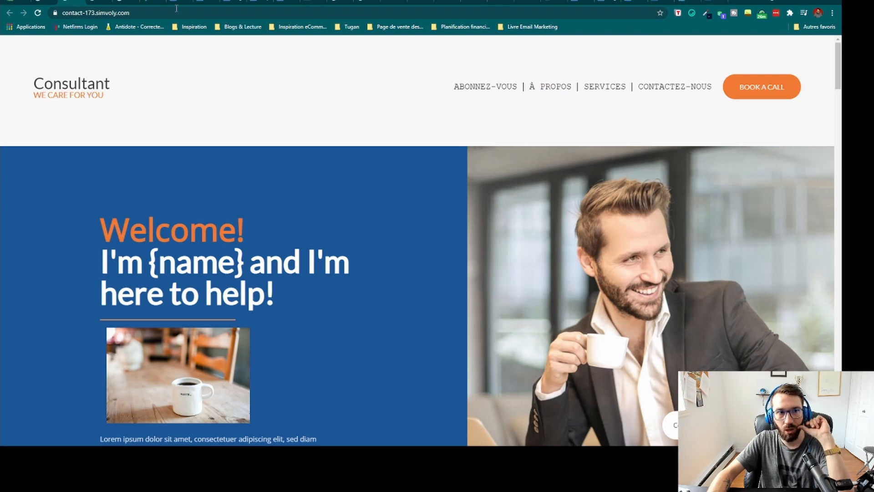
{"action": "left_click", "coordinate": [37, 3]}
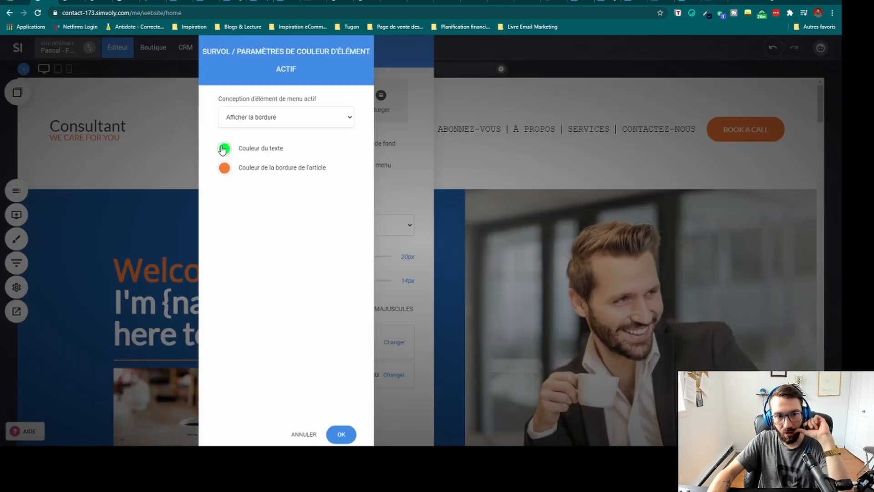
Step: Set the hover/active border colour of the menu items to blue #0D00FF, apply it and save the site
{"action": "left_click", "coordinate": [224, 172]}
{"action": "left_click", "coordinate": [304, 210]}
{"action": "left_click", "coordinate": [332, 154]}
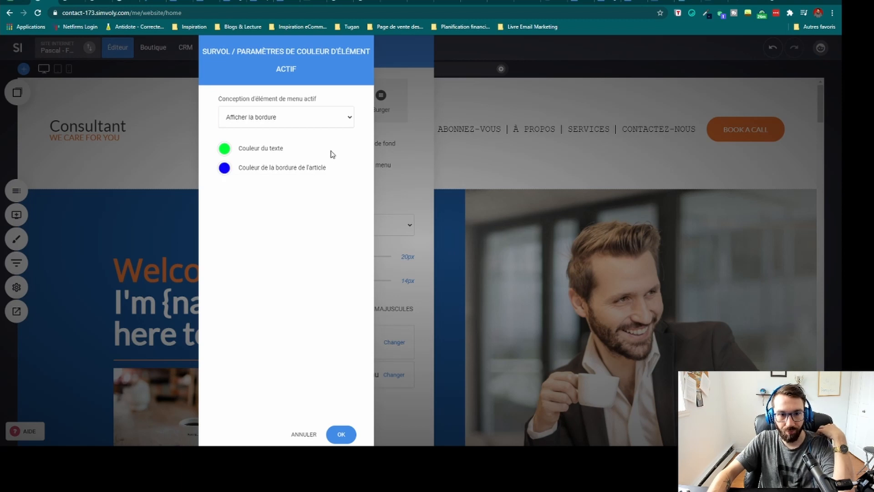
{"action": "left_click", "coordinate": [344, 436]}
{"action": "left_click", "coordinate": [545, 154]}
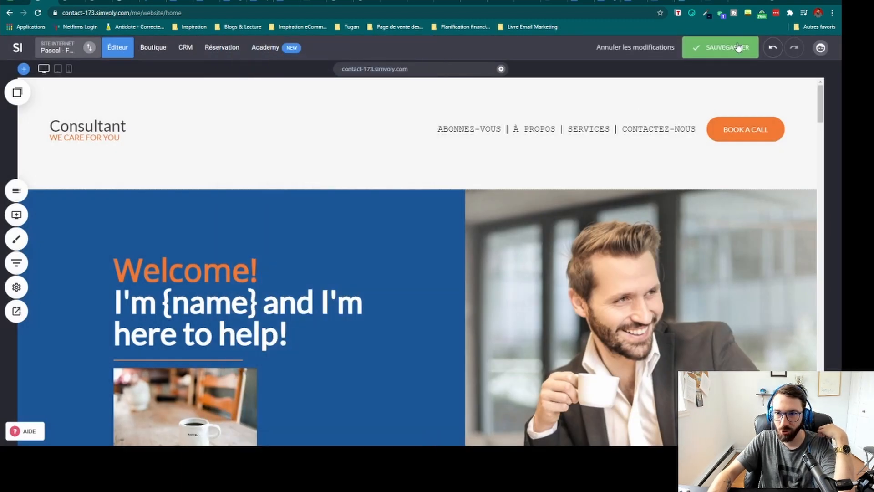
{"action": "left_click", "coordinate": [739, 47]}
Step: Reload the published site to check the menu's hover text and border colours, and go back to the editor
{"action": "left_click", "coordinate": [90, 1]}
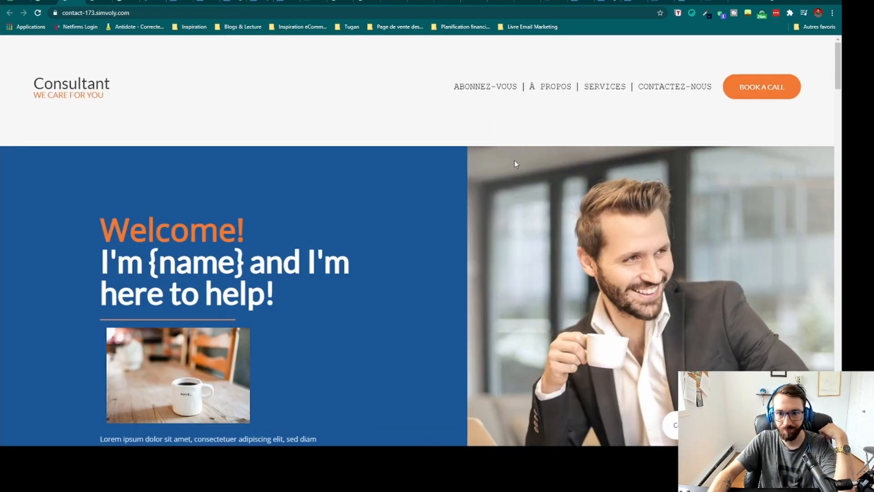
{"action": "left_click", "coordinate": [38, 14]}
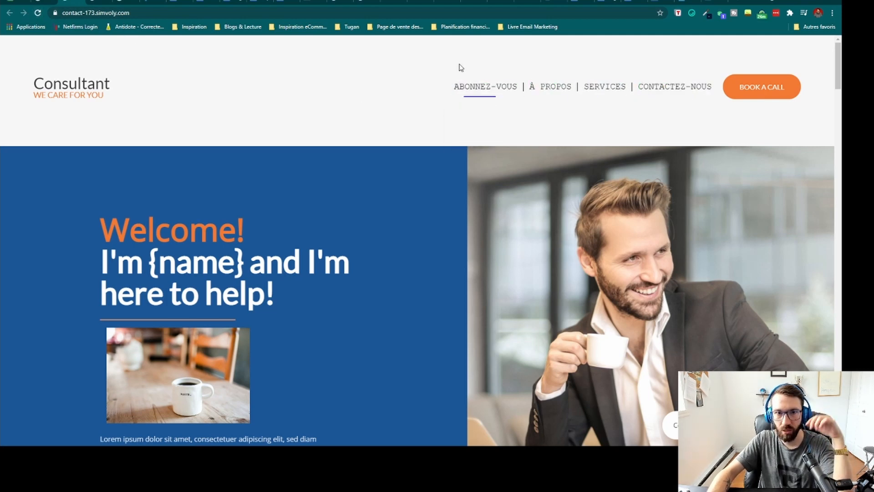
{"action": "left_click", "coordinate": [47, 3]}
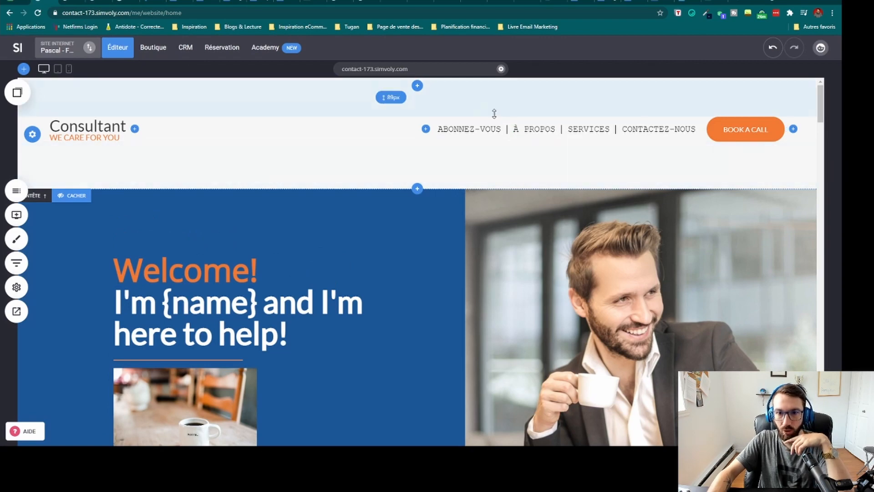
Step: Try the text-only colour change for active menu items, and switch the design to "Changer la couleur de fond"
{"action": "left_click", "coordinate": [474, 129]}
{"action": "left_click", "coordinate": [481, 113]}
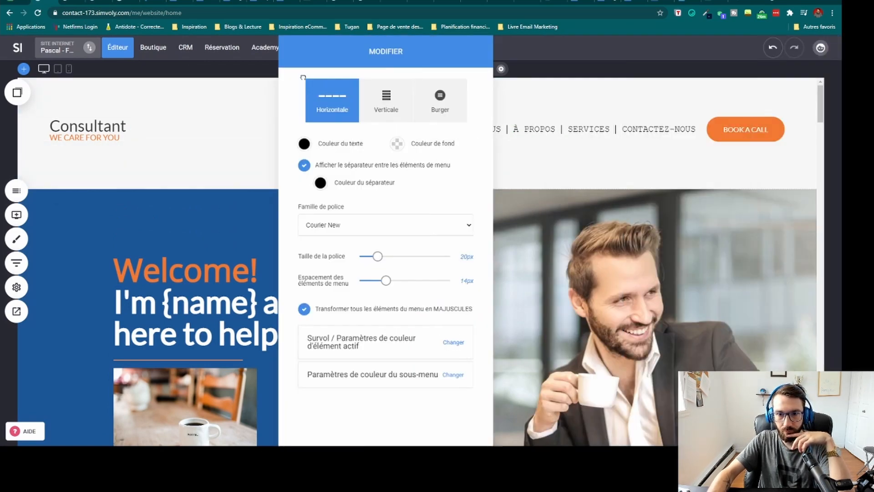
{"action": "left_click", "coordinate": [358, 343]}
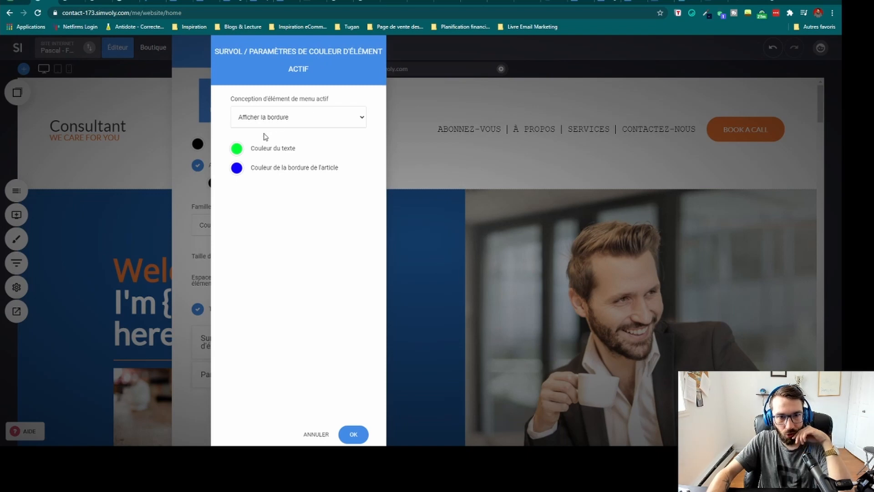
{"action": "left_click", "coordinate": [260, 135]}
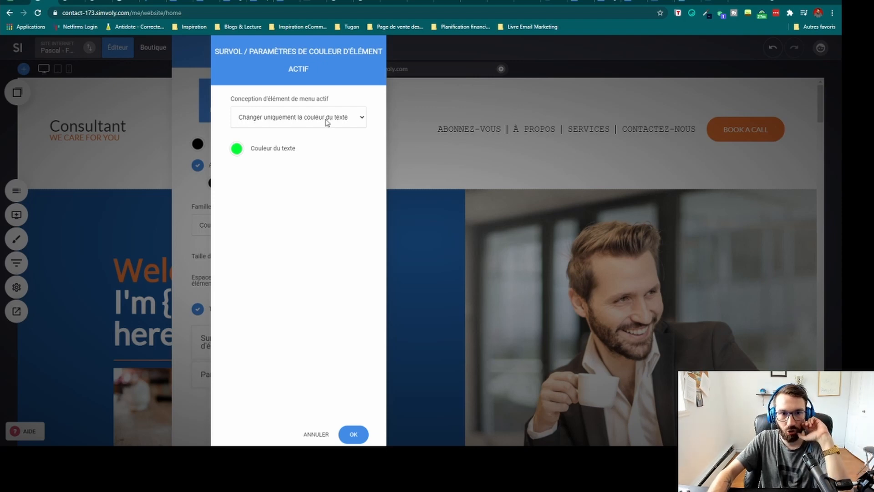
{"action": "left_click", "coordinate": [319, 143]}
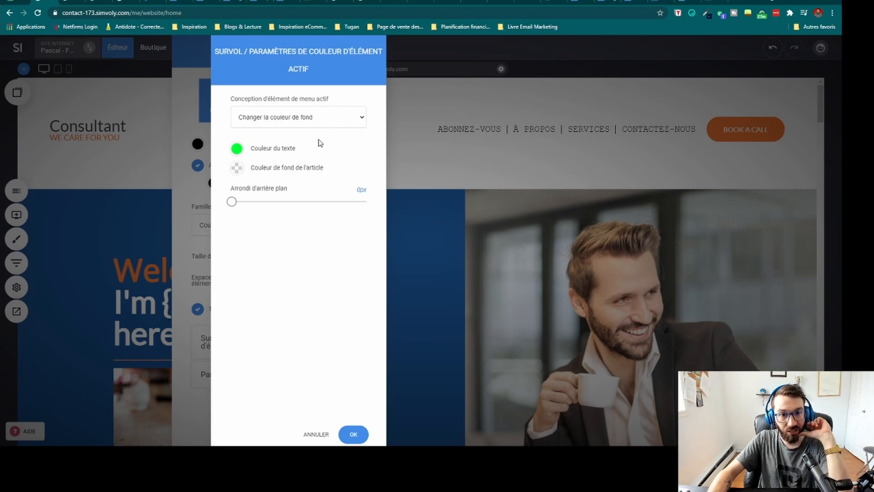
Step: Set the hover/active text colour of the menu items to blue #0019FF
{"action": "left_click", "coordinate": [236, 149]}
{"action": "left_click_drag", "start_coordinate": [316, 210], "coordinate": [316, 193]}
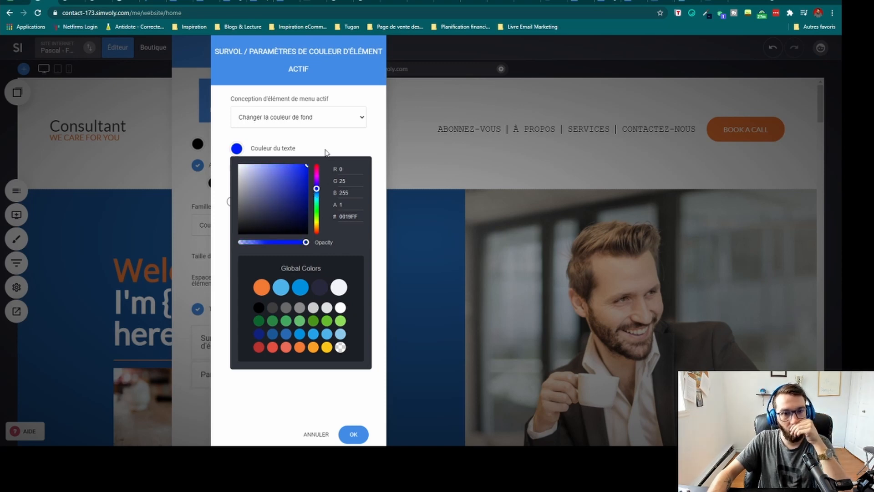
{"action": "left_click", "coordinate": [327, 151]}
Step: Set the hover/active background colour of the menu items to red, apply it and close the menu's style settings
{"action": "left_click", "coordinate": [236, 168]}
{"action": "left_click", "coordinate": [279, 199]}
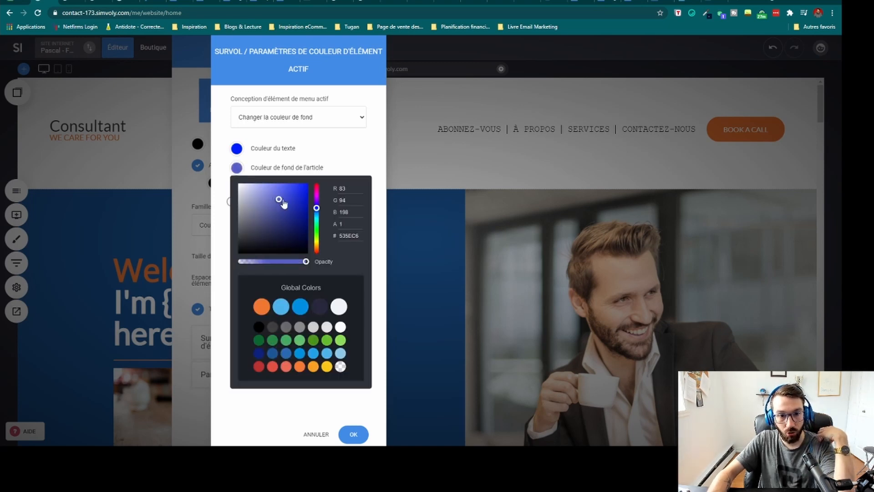
{"action": "left_click_drag", "start_coordinate": [316, 222], "coordinate": [317, 263]}
{"action": "left_click_drag", "start_coordinate": [298, 206], "coordinate": [329, 161]}
{"action": "left_click", "coordinate": [348, 153]}
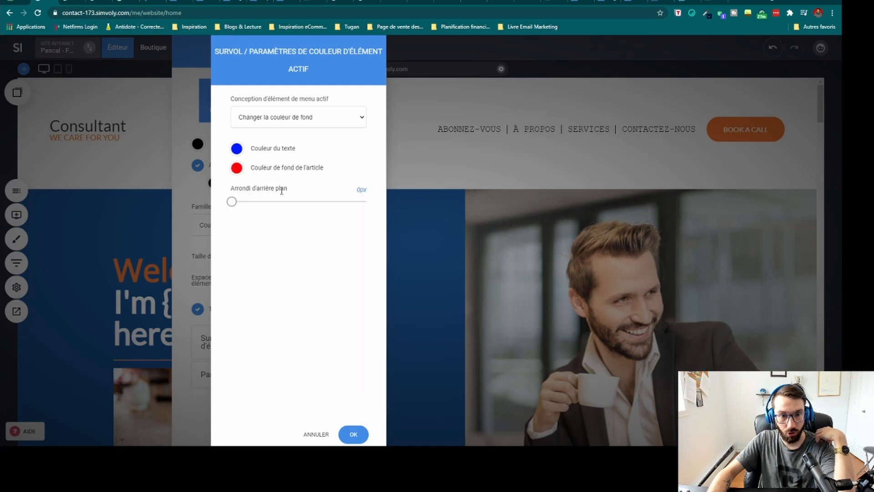
{"action": "left_click", "coordinate": [354, 434]}
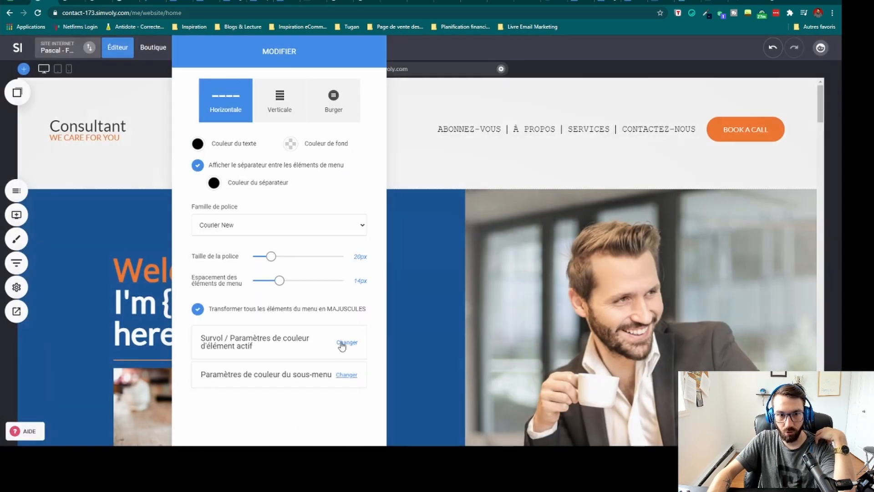
{"action": "left_click", "coordinate": [446, 152]}
Step: Examine the menu items' background-colour hover effect on the published site, and return to the editor
{"action": "left_click", "coordinate": [71, 1]}
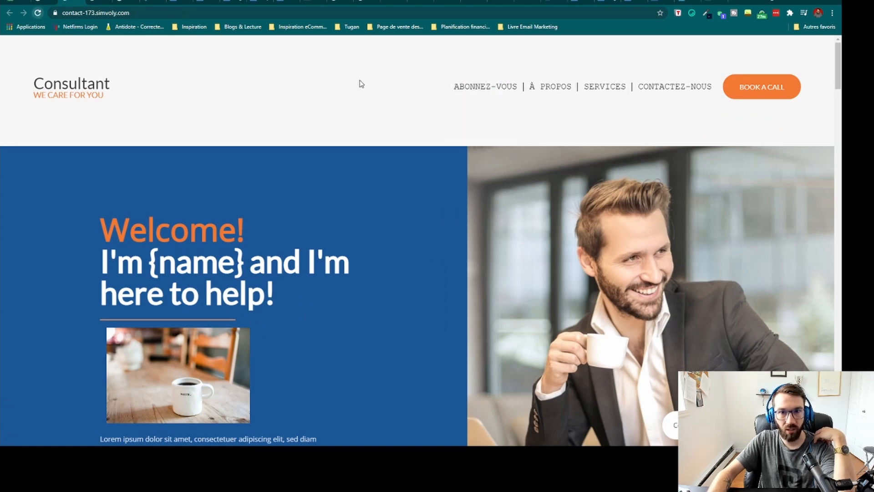
{"action": "mouse_move", "coordinate": [495, 93]}
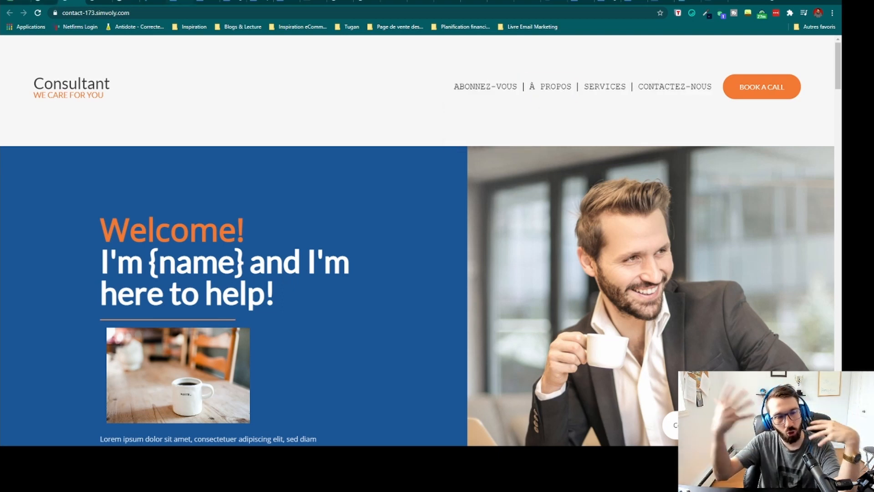
{"action": "left_click", "coordinate": [51, 2]}
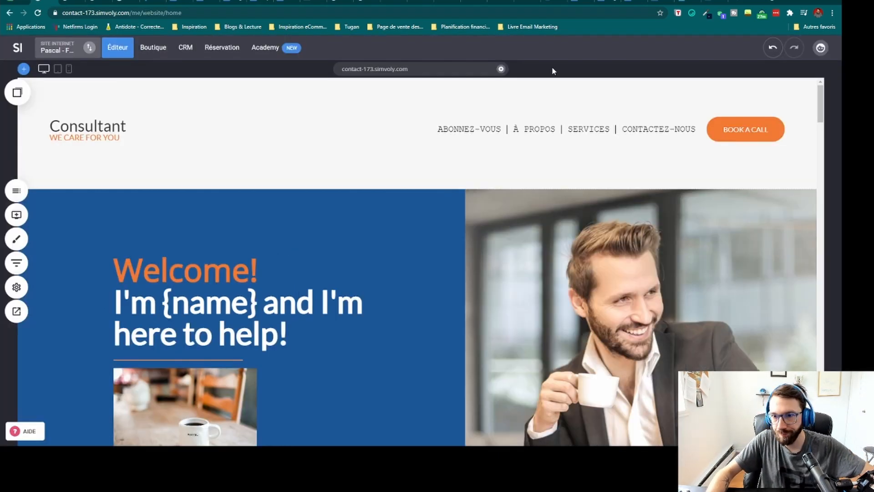
Step: Switch the active menu item design to "Afficher la bordure" and set its text colour to orange
{"action": "left_click", "coordinate": [478, 113]}
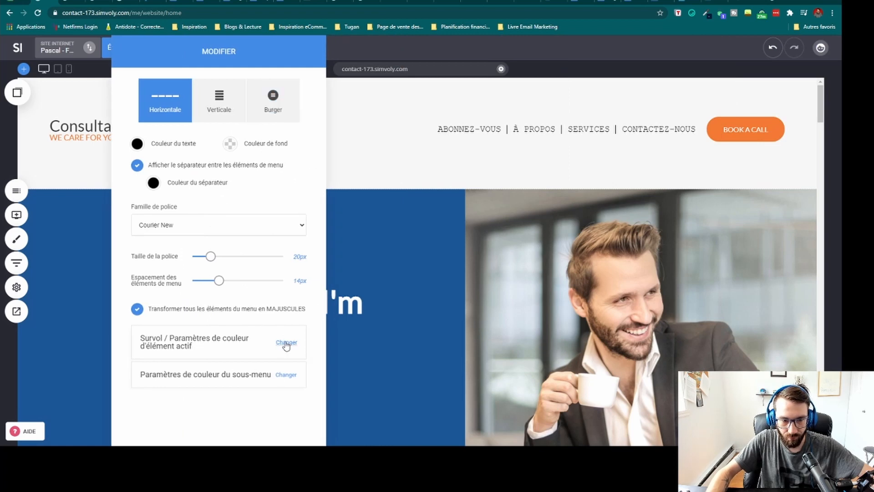
{"action": "left_click", "coordinate": [286, 342]}
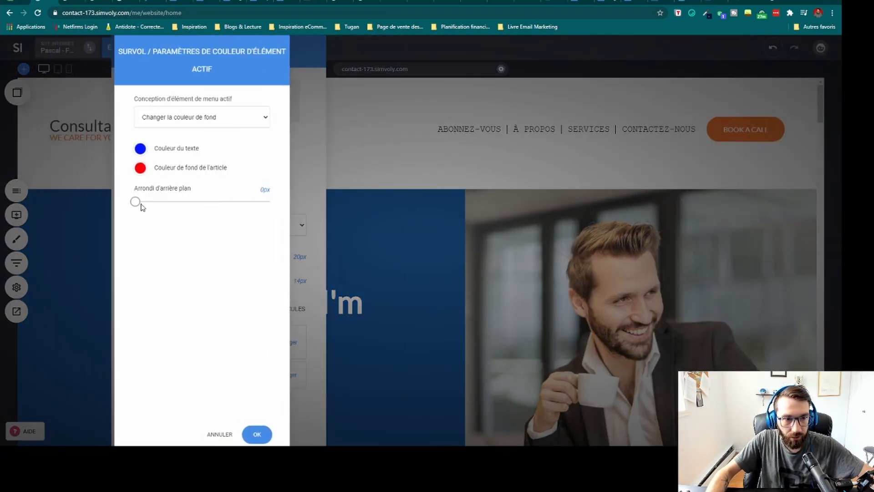
{"action": "mouse_move", "coordinate": [141, 205]}
{"action": "left_mouse_down"}
{"action": "mouse_move", "coordinate": [194, 203]}
{"action": "mouse_move", "coordinate": [135, 202]}
{"action": "left_mouse_up"}
{"action": "left_click", "coordinate": [194, 148]}
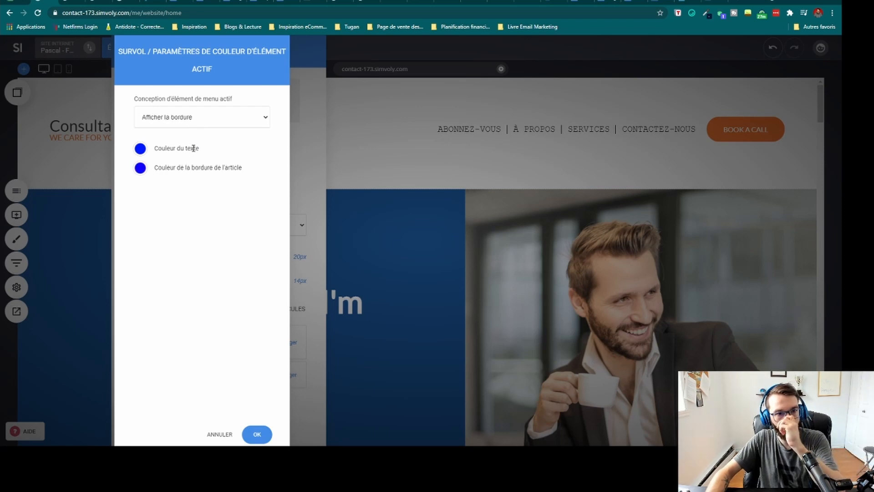
{"action": "left_click", "coordinate": [140, 149]}
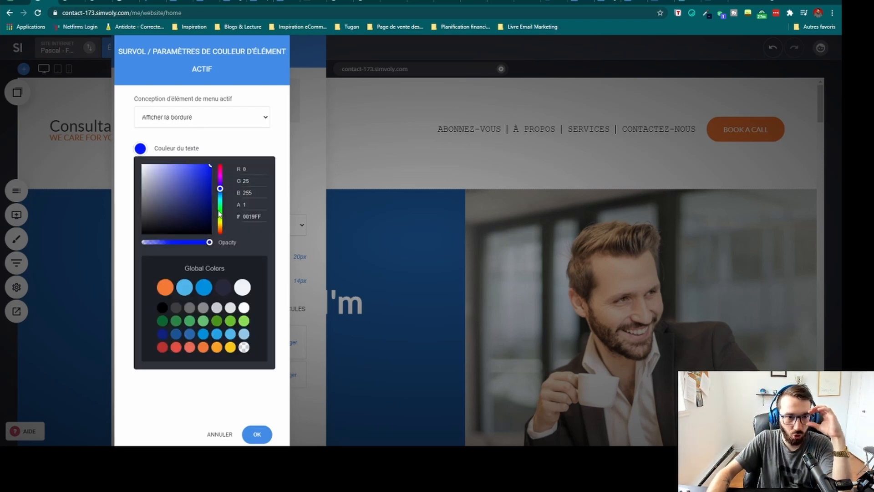
{"action": "mouse_move", "coordinate": [219, 214]}
{"action": "left_mouse_down"}
{"action": "mouse_move", "coordinate": [219, 245]}
{"action": "mouse_move", "coordinate": [220, 223]}
{"action": "mouse_move", "coordinate": [221, 230]}
{"action": "left_mouse_up"}
{"action": "left_click", "coordinate": [235, 132]}
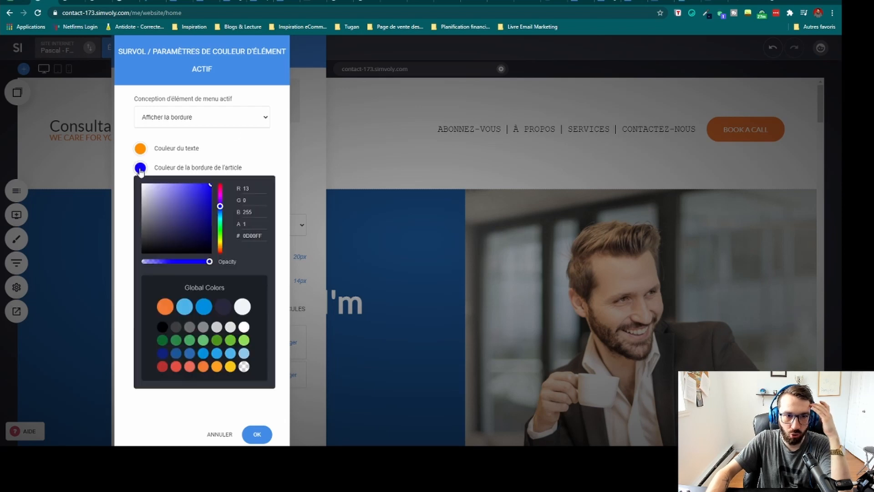
Step: Set the hover/active border colour of the menu items to the global orange #F37934, apply it and save the site
{"action": "left_click", "coordinate": [141, 167]}
{"action": "left_click", "coordinate": [165, 307]}
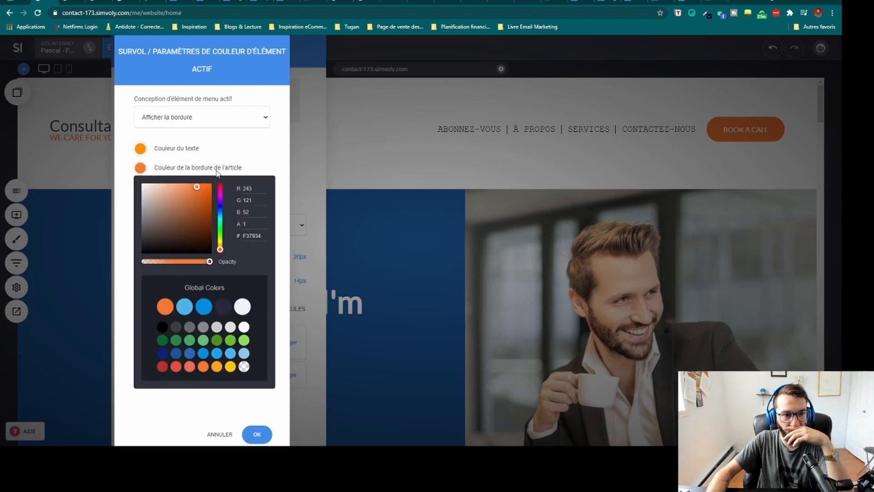
{"action": "left_click", "coordinate": [257, 148]}
{"action": "left_click", "coordinate": [258, 434]}
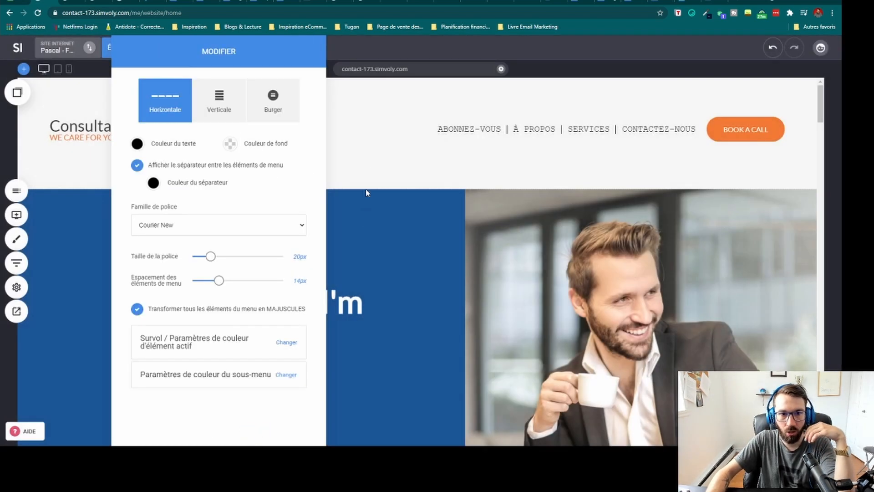
{"action": "left_click", "coordinate": [257, 434]}
{"action": "left_click", "coordinate": [708, 49]}
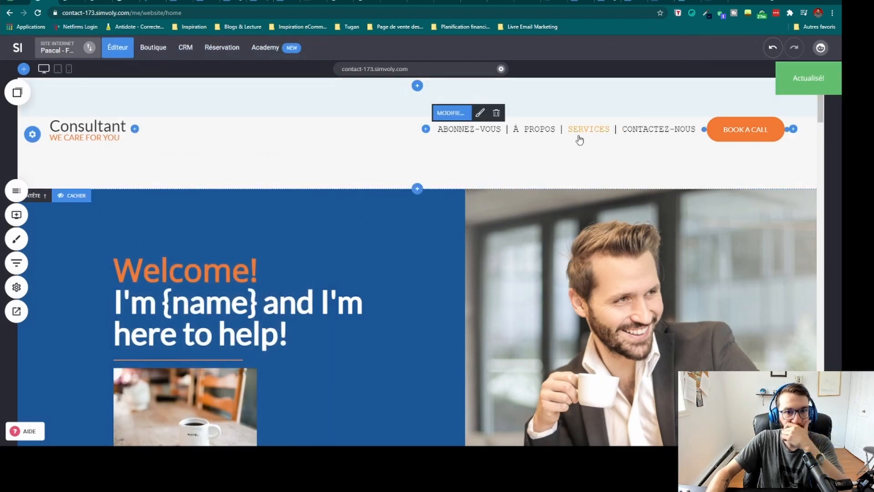
Step: Reload the published site to check the orange hover text and border on the header menu items
{"action": "left_click", "coordinate": [60, 2]}
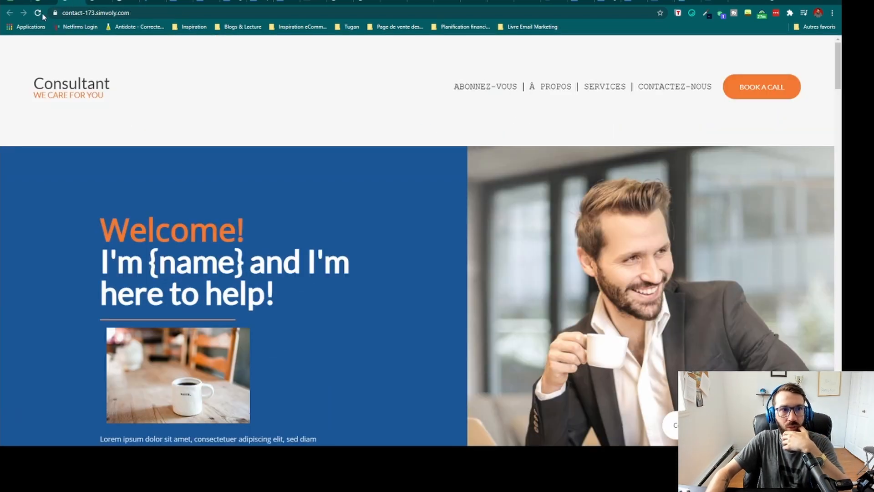
{"action": "left_click", "coordinate": [38, 12]}
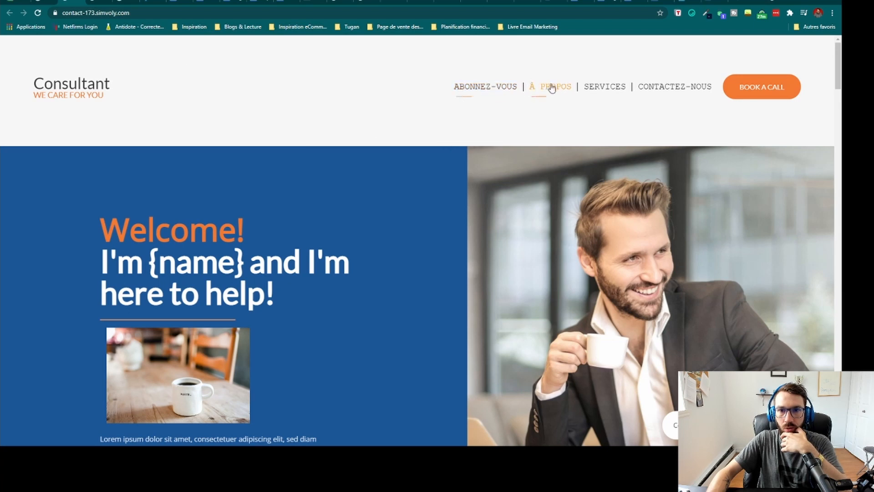
Step: Return to the editor, widen the gap between the header menu and the BOOK A CALL button, and view the menu's items
{"action": "left_click", "coordinate": [34, 2]}
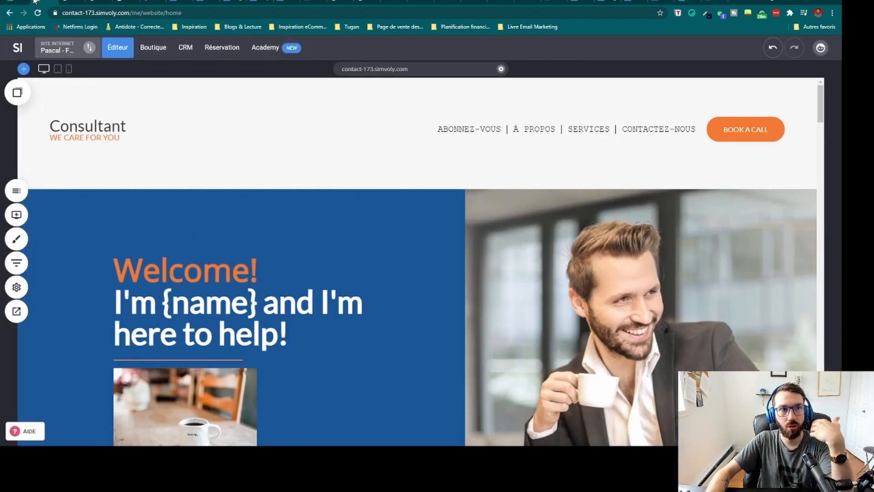
{"action": "mouse_move", "coordinate": [535, 130]}
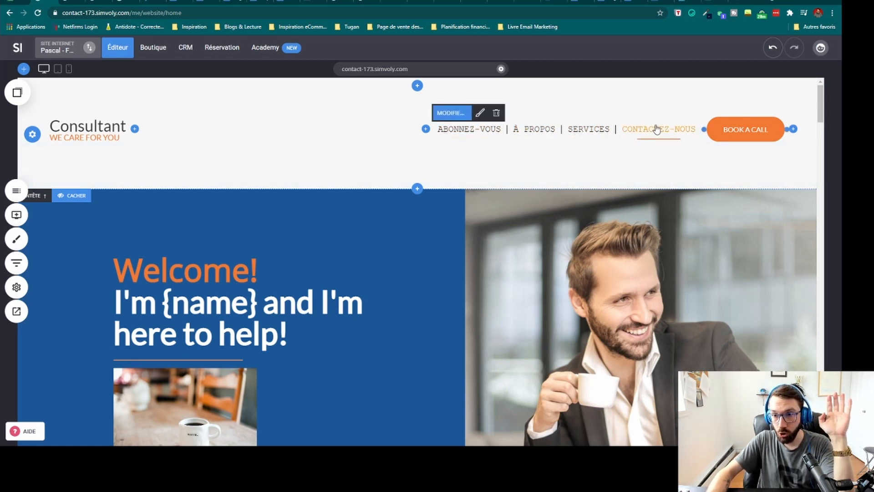
{"action": "left_click_drag", "start_coordinate": [703, 129], "coordinate": [612, 137]}
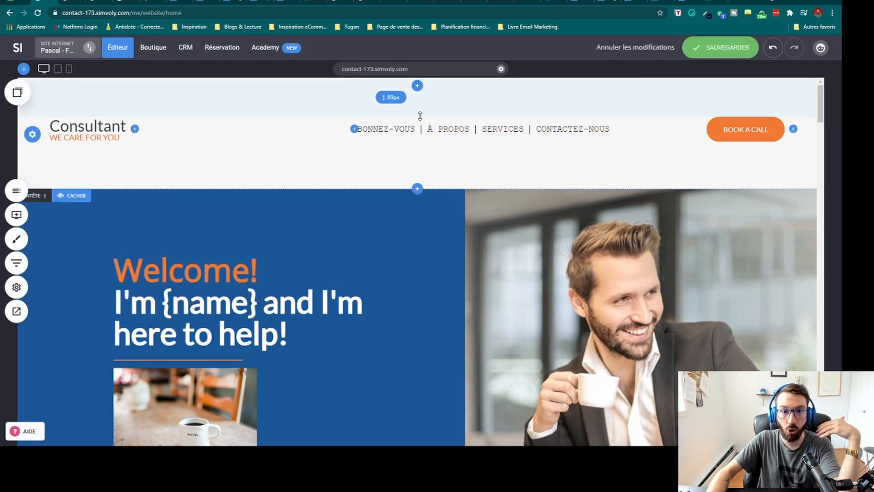
{"action": "left_click", "coordinate": [371, 123]}
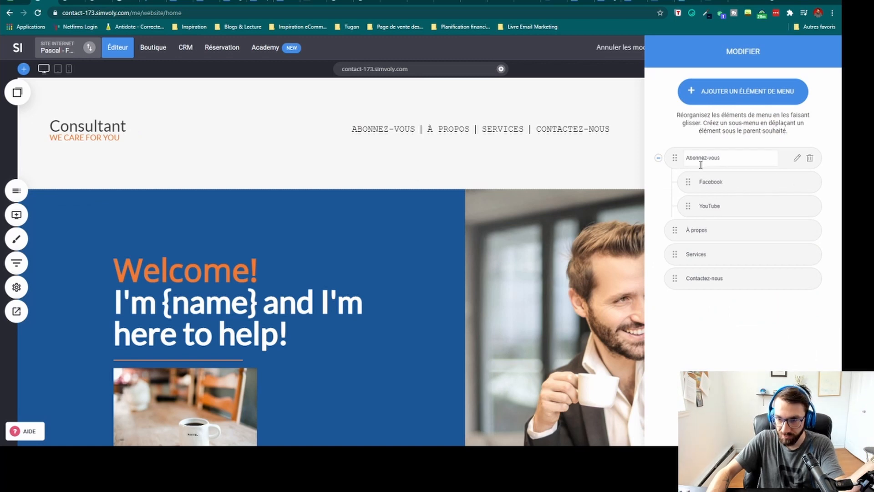
{"action": "left_click", "coordinate": [623, 125]}
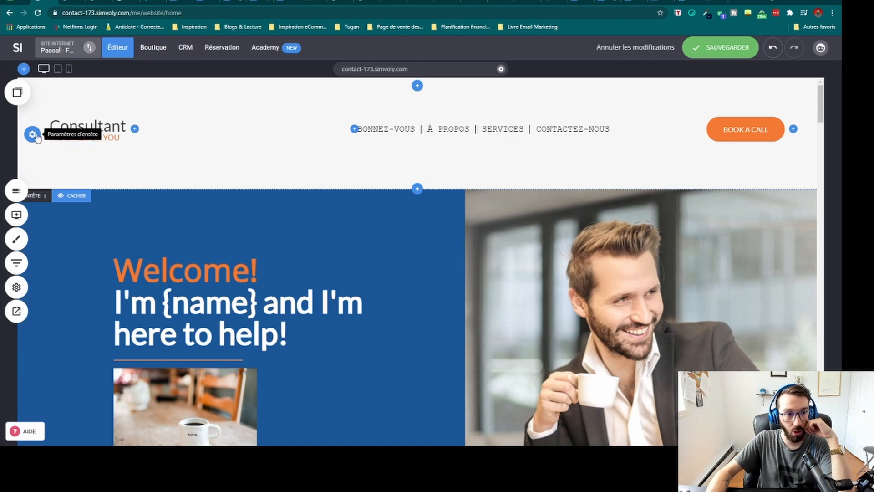
Step: Add a button widget beside the Consultant logo and widen the space between them
{"action": "mouse_move", "coordinate": [380, 131]}
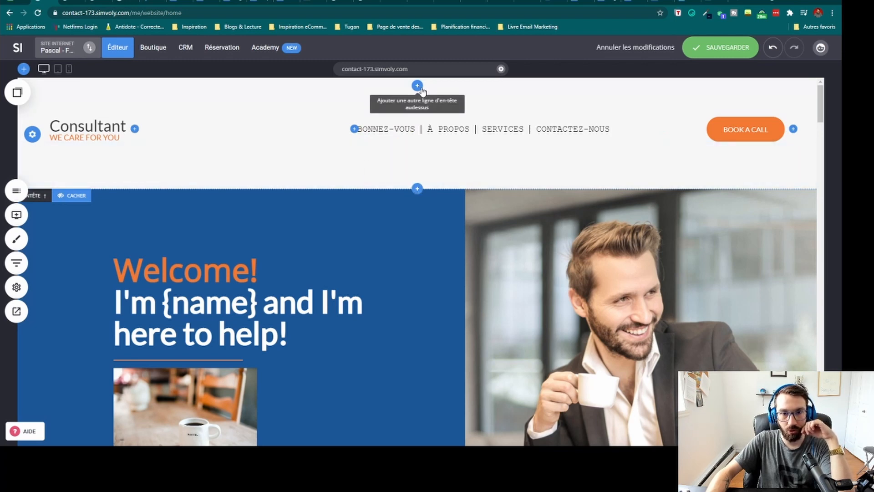
{"action": "left_click", "coordinate": [135, 129]}
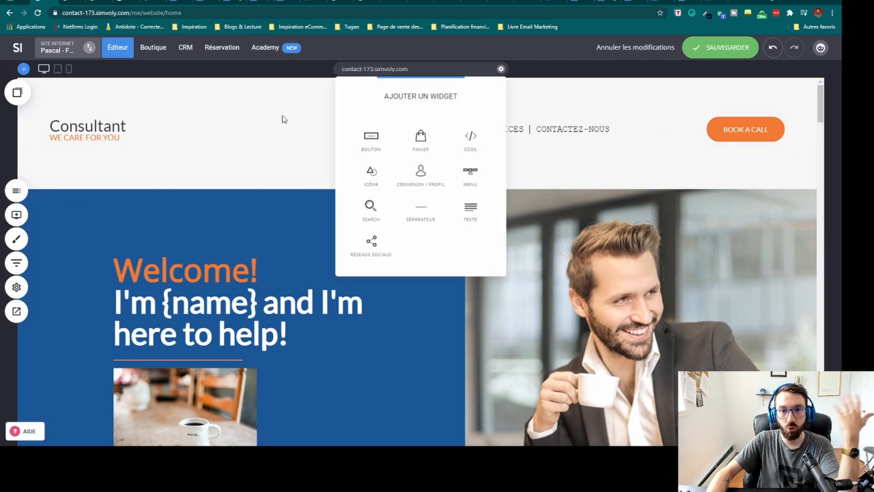
{"action": "left_click", "coordinate": [371, 142]}
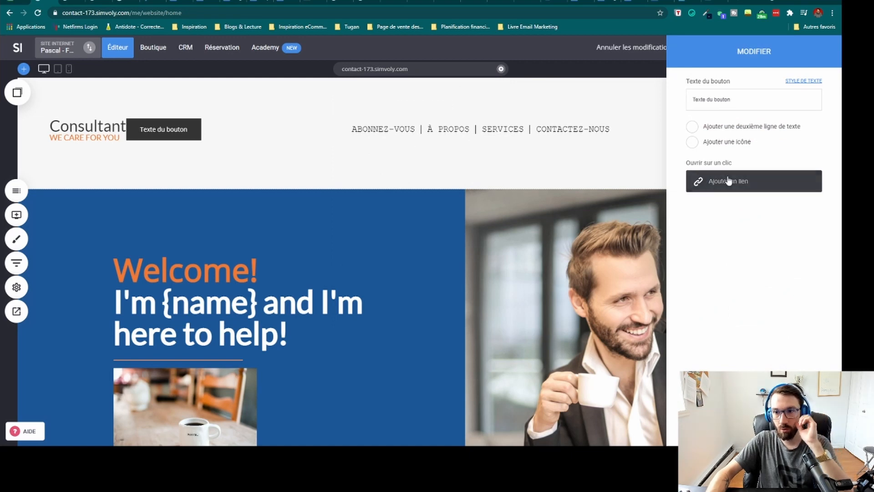
{"action": "left_click", "coordinate": [431, 163]}
{"action": "left_click_drag", "start_coordinate": [168, 131], "coordinate": [164, 131]}
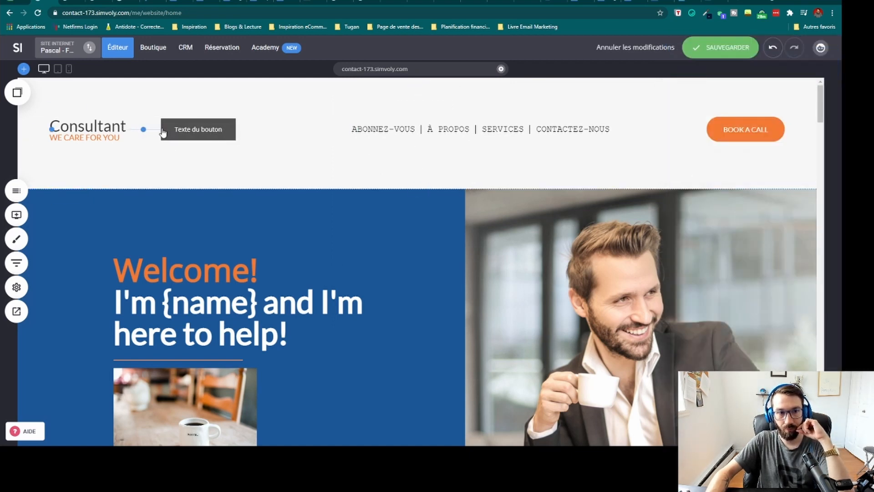
Step: Delete the test button beside the logo and the BOOK A CALL button from the header
{"action": "mouse_move", "coordinate": [753, 139]}
{"action": "mouse_move", "coordinate": [212, 137]}
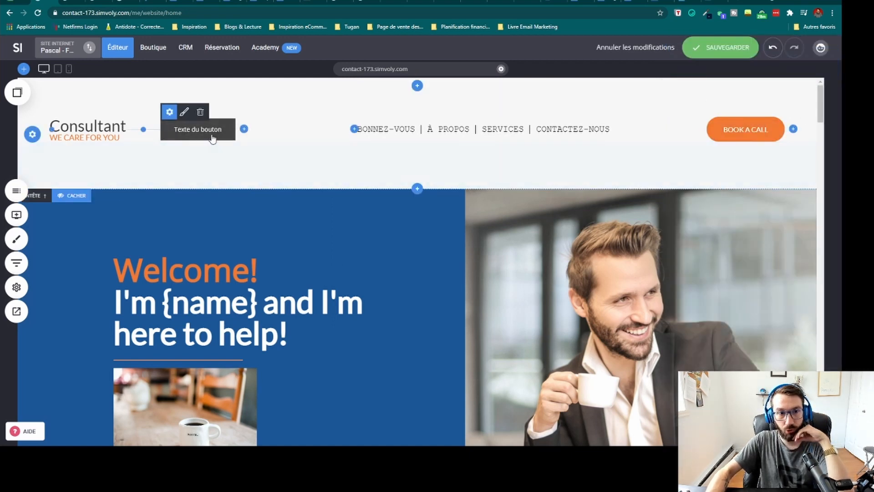
{"action": "left_click", "coordinate": [200, 113]}
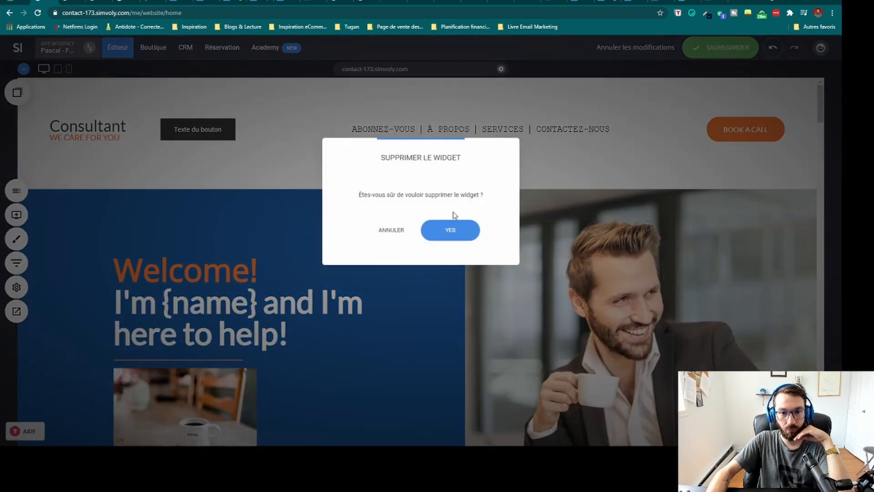
{"action": "left_click", "coordinate": [455, 228]}
{"action": "left_click", "coordinate": [745, 113]}
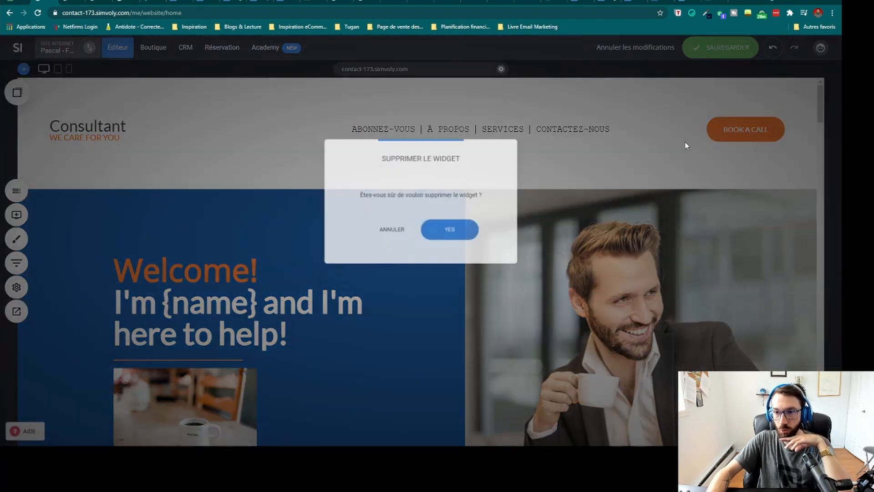
{"action": "left_click", "coordinate": [462, 231]}
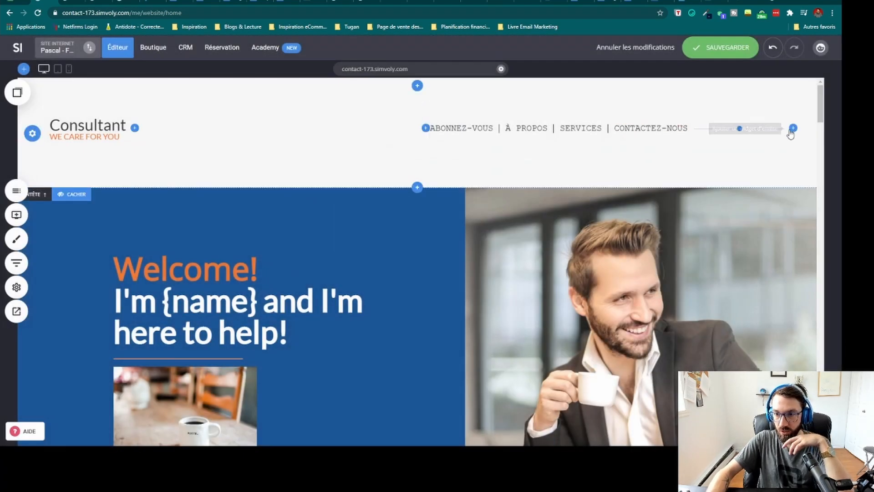
Step: Add a social networks widget after the header menu and reduce the space between it and the menu
{"action": "left_click", "coordinate": [793, 129]}
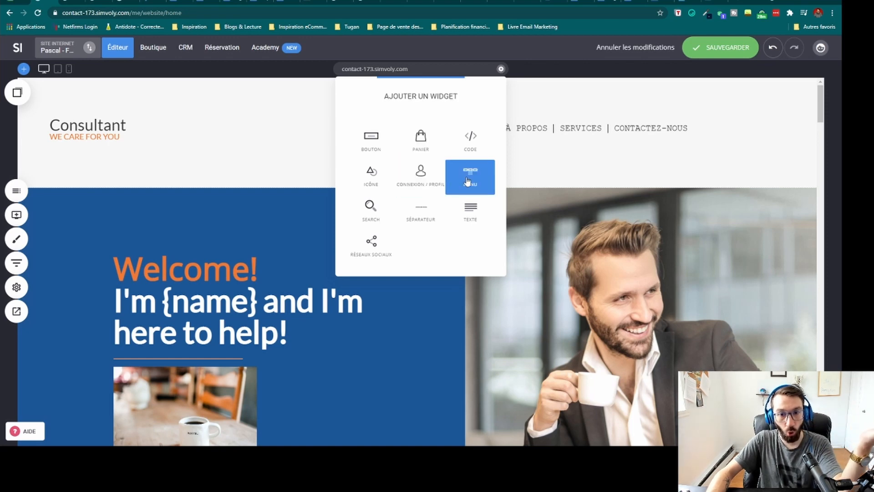
{"action": "left_click", "coordinate": [372, 245]}
{"action": "left_click_drag", "start_coordinate": [733, 53], "coordinate": [341, 54]}
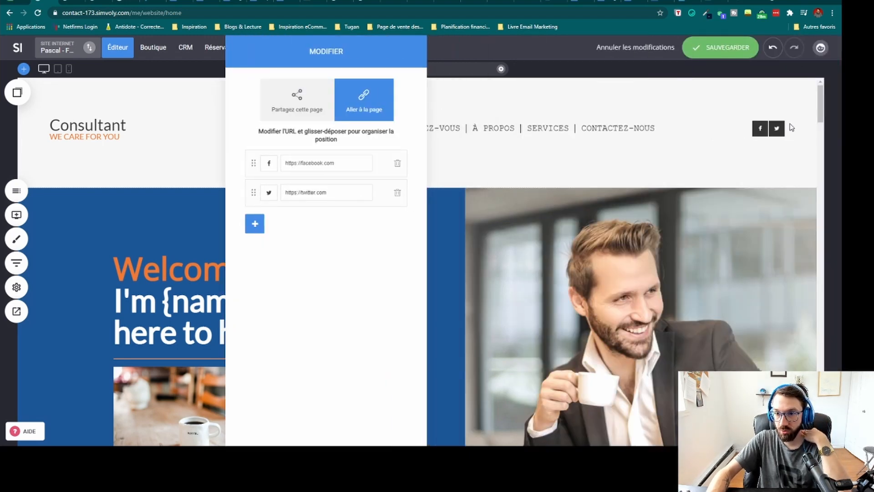
{"action": "left_click", "coordinate": [533, 160]}
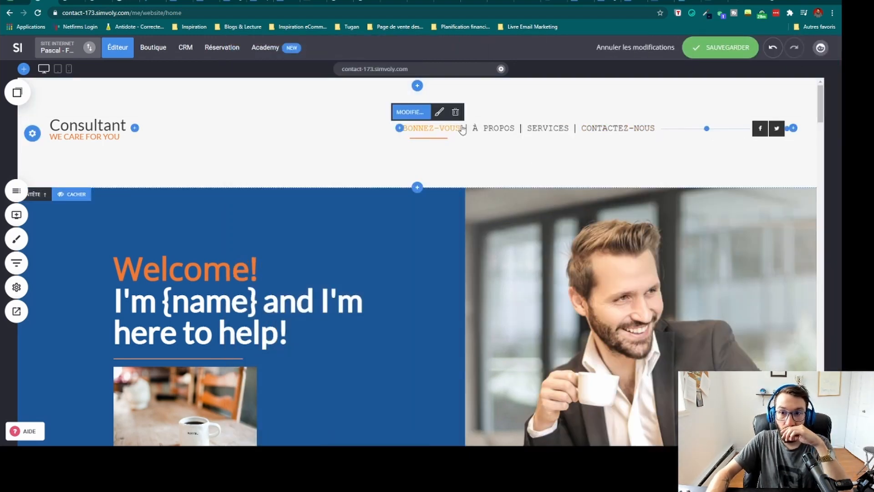
{"action": "left_click_drag", "start_coordinate": [707, 129], "coordinate": [735, 129]}
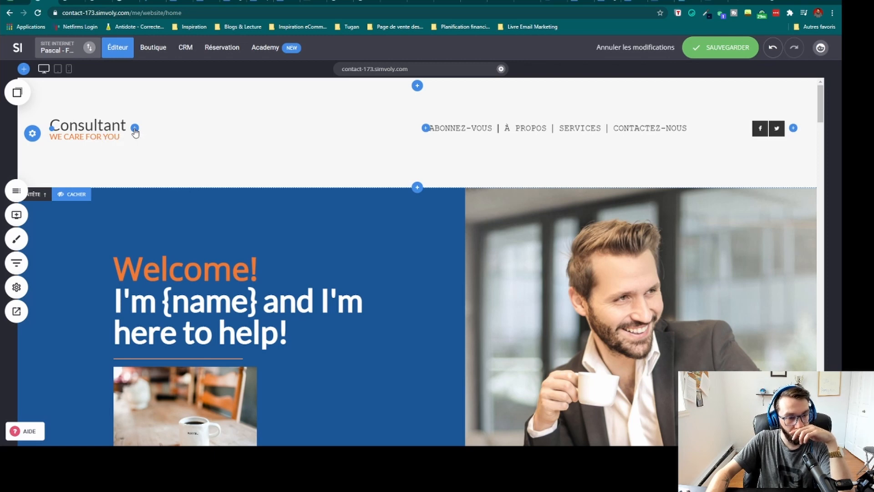
Step: Add a separator and a button widget after the Consultant logo in the header
{"action": "left_click", "coordinate": [135, 129]}
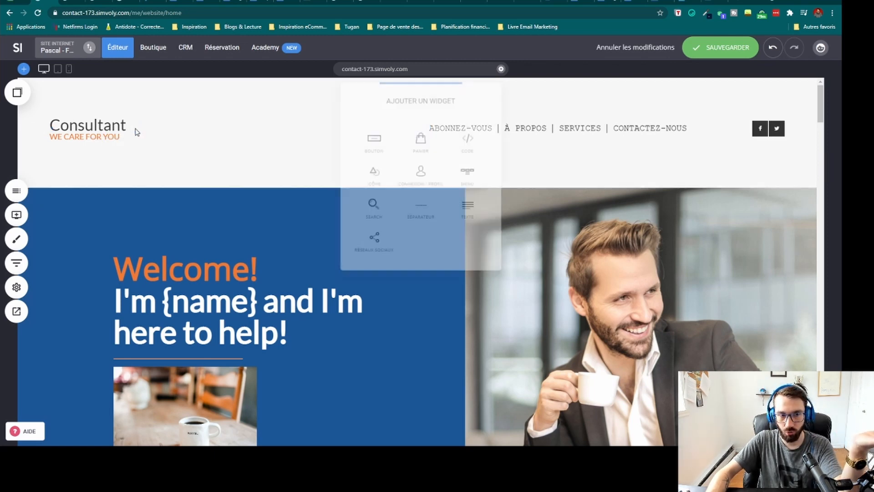
{"action": "left_click", "coordinate": [420, 211]}
{"action": "left_click", "coordinate": [185, 117]}
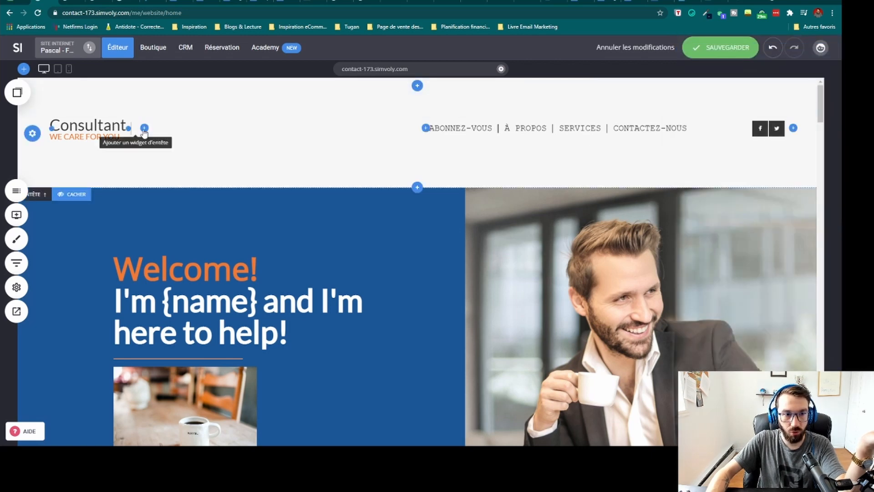
{"action": "left_click", "coordinate": [142, 127]}
{"action": "left_click", "coordinate": [378, 138]}
{"action": "left_click", "coordinate": [253, 159]}
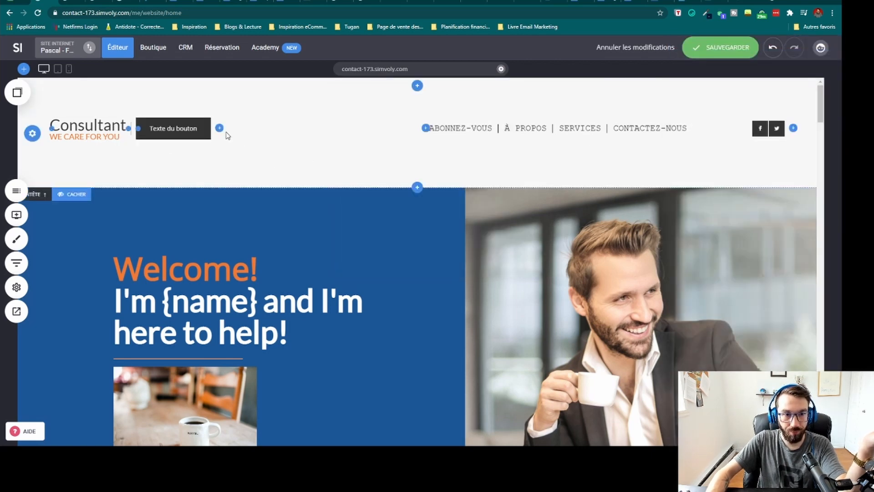
{"action": "left_click", "coordinate": [219, 131]}
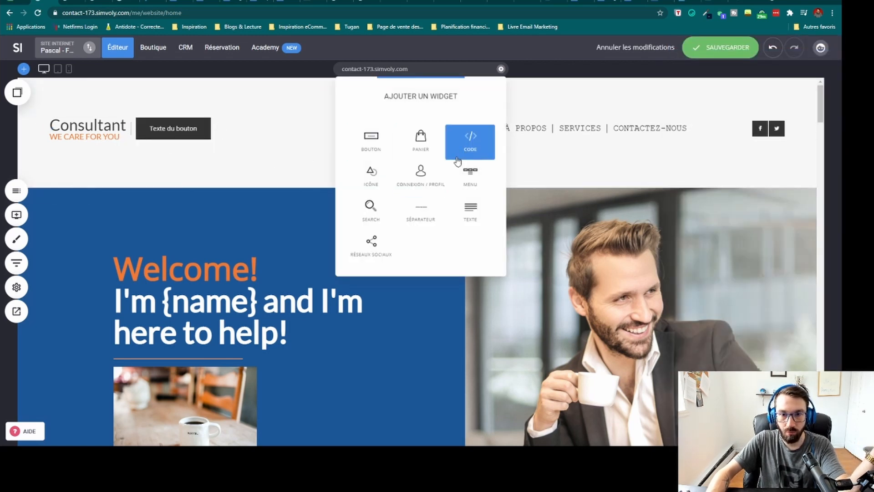
{"action": "left_click", "coordinate": [470, 178]}
{"action": "left_click", "coordinate": [322, 145]}
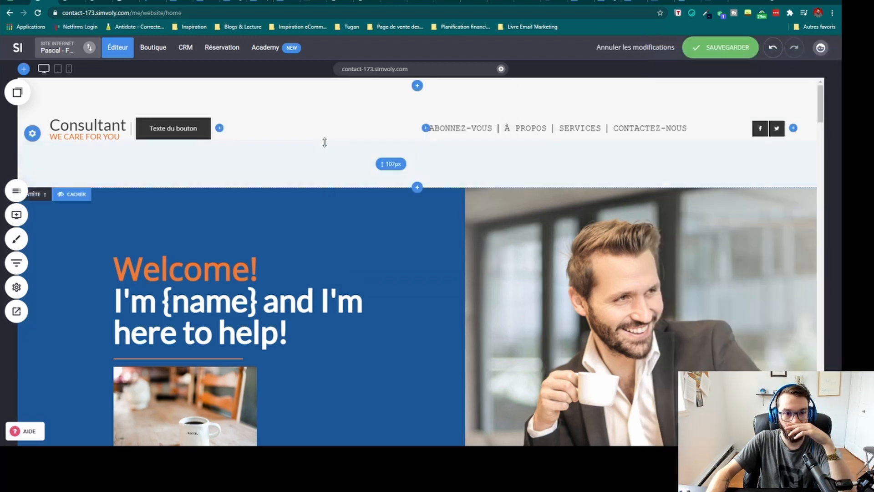
{"action": "mouse_move", "coordinate": [202, 133]}
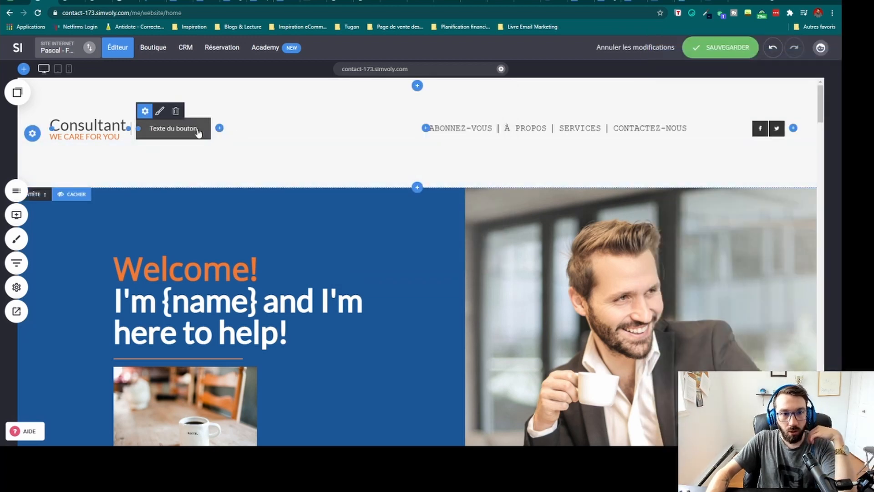
Step: Discard the unsaved header changes by switching to the Services page, and reopen the home page in the editor
{"action": "left_click", "coordinate": [462, 71]}
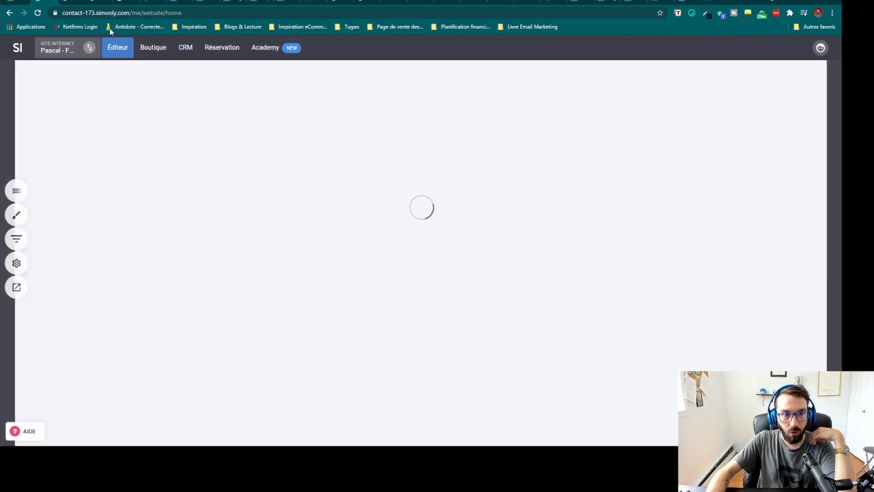
{"action": "left_click", "coordinate": [10, 15]}
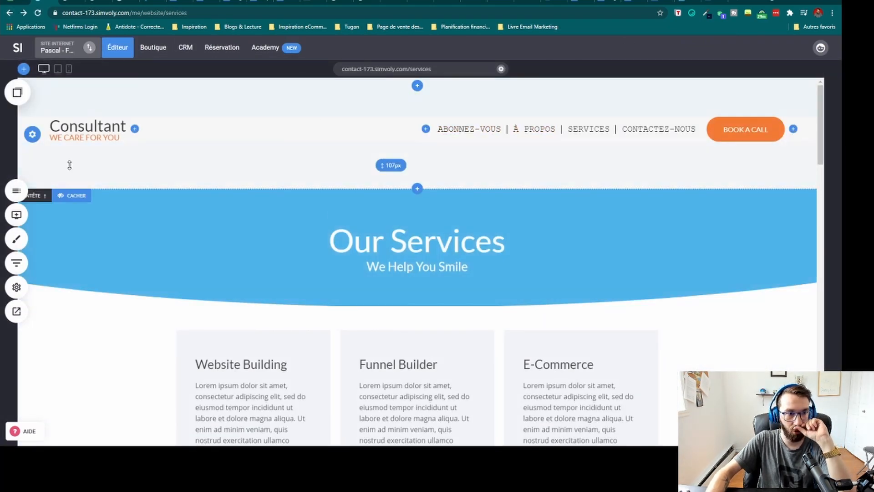
{"action": "left_click", "coordinate": [16, 191]}
{"action": "left_click", "coordinate": [36, 271]}
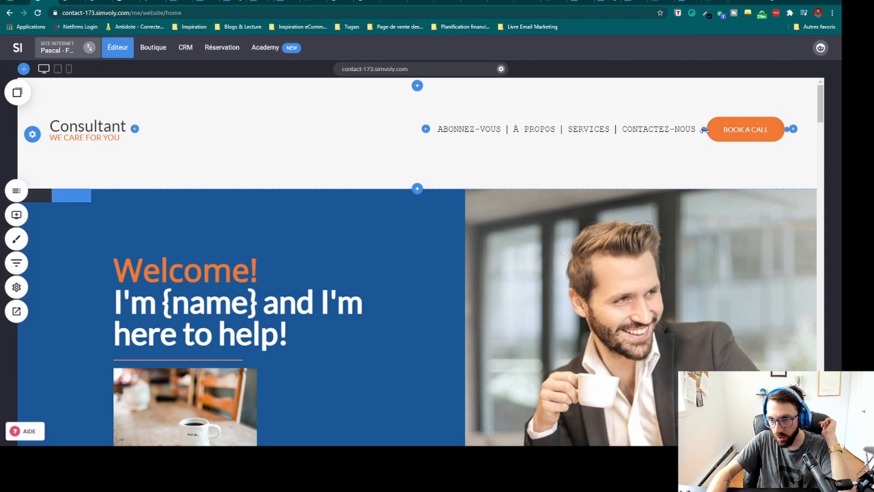
Step: Widen the gap between the menu and the BOOK A CALL button slightly, and shift the Consultant logo inward from the header's edge
{"action": "left_click_drag", "start_coordinate": [705, 130], "coordinate": [701, 130]}
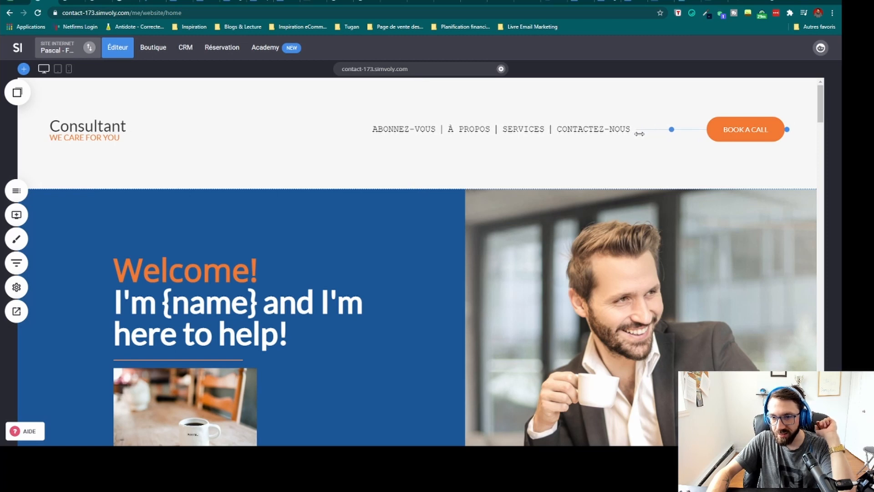
{"action": "left_click_drag", "start_coordinate": [639, 133], "coordinate": [694, 132]}
{"action": "left_click_drag", "start_coordinate": [54, 131], "coordinate": [149, 126]}
{"action": "left_click_drag", "start_coordinate": [86, 120], "coordinate": [76, 120]}
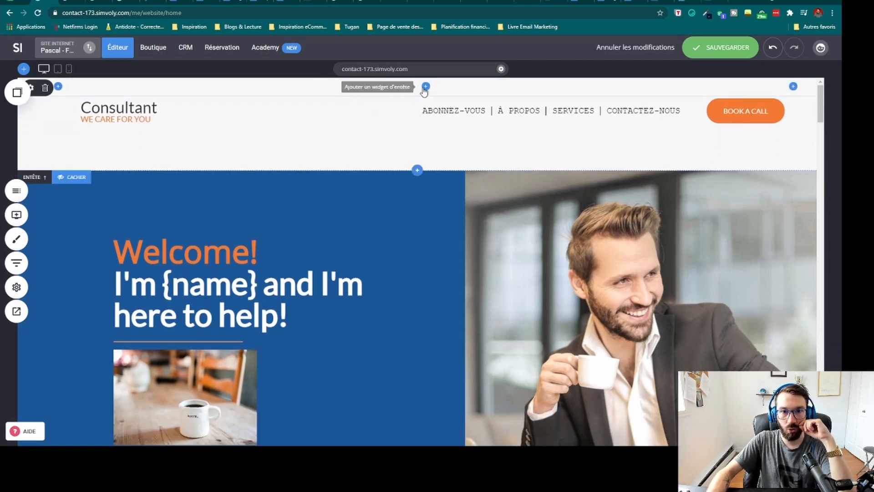
Step: Add a button widget in the centre of the extra header row above the logo and menu
{"action": "left_click", "coordinate": [425, 87]}
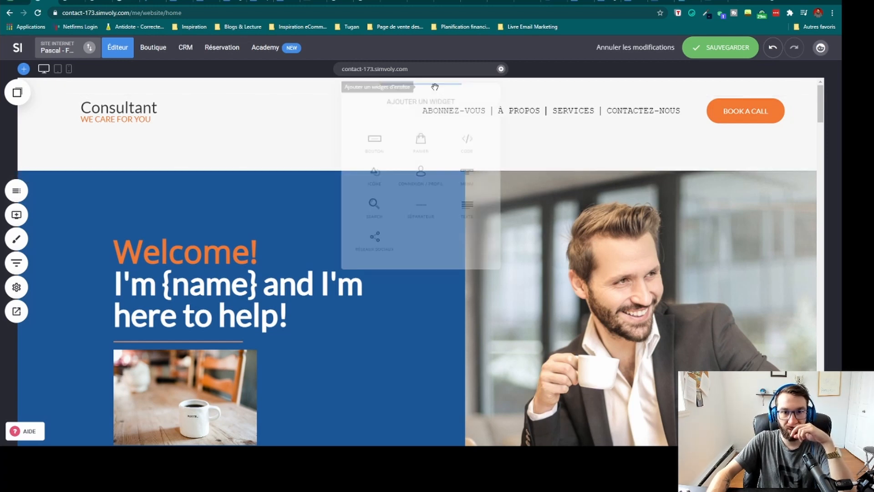
{"action": "left_click", "coordinate": [381, 154]}
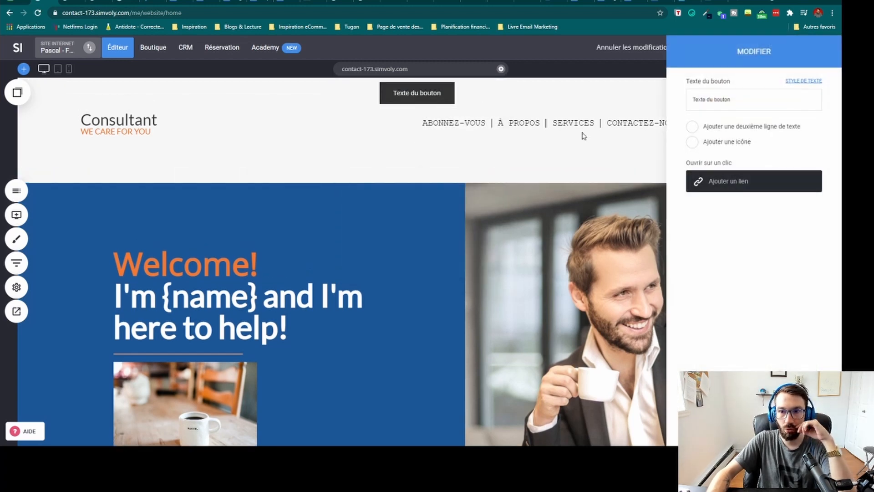
{"action": "left_click", "coordinate": [475, 96]}
{"action": "left_click", "coordinate": [464, 94]}
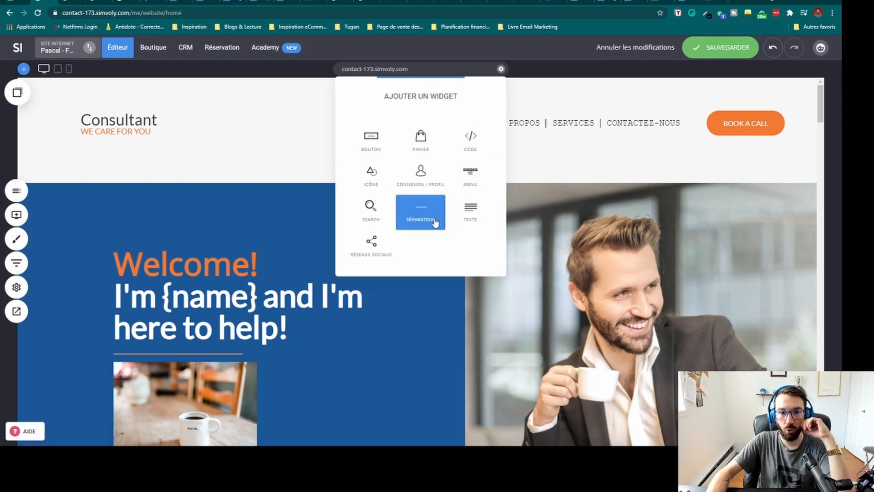
{"action": "left_click", "coordinate": [263, 139]}
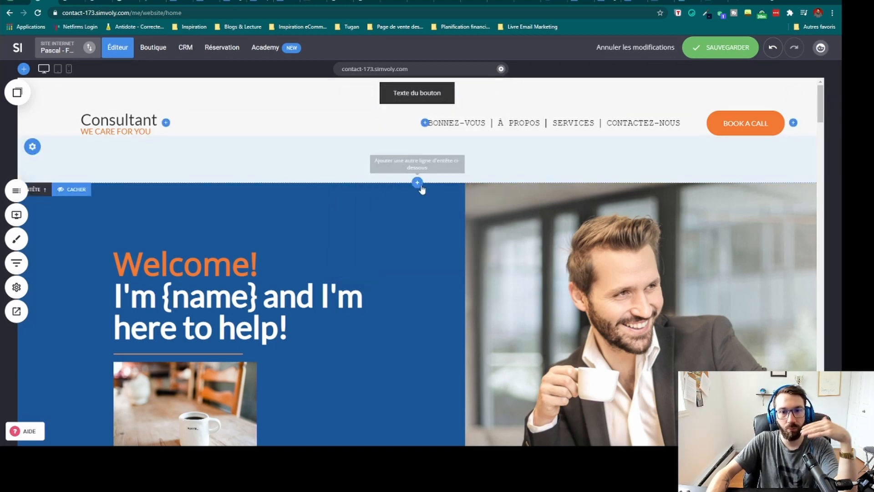